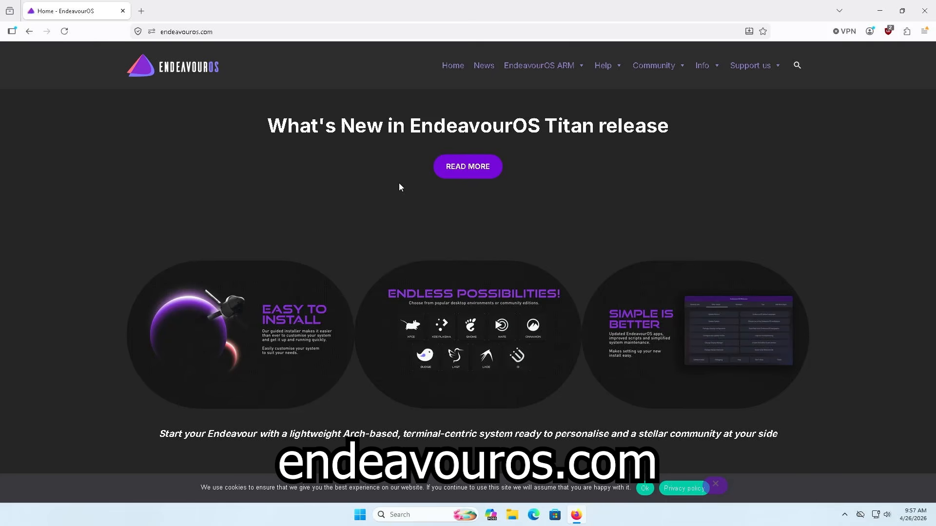
Find the ISO download links in the download mirror list on the EndeavourOS home page
{"action": "scroll", "coordinate": [399, 187], "scroll_direction": "down", "scroll_amount": 8}
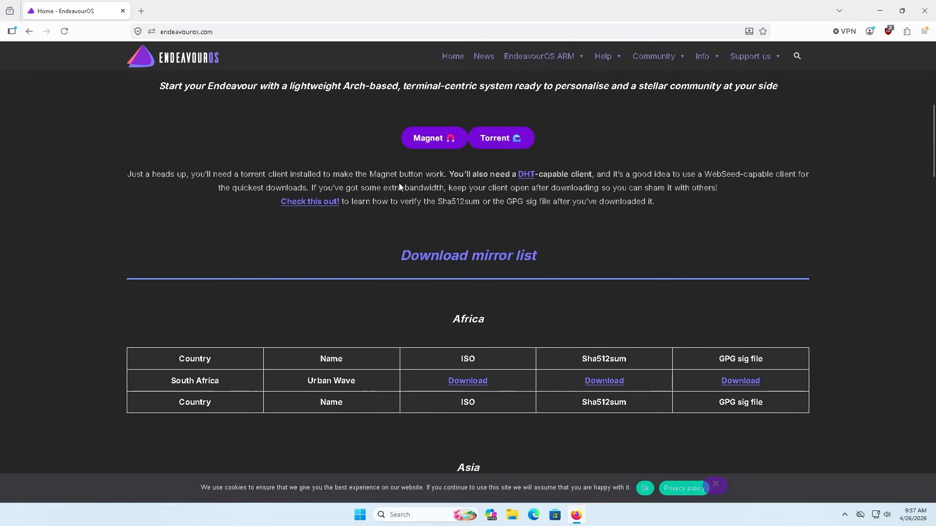
{"action": "scroll", "coordinate": [399, 186], "scroll_direction": "down", "scroll_amount": 1}
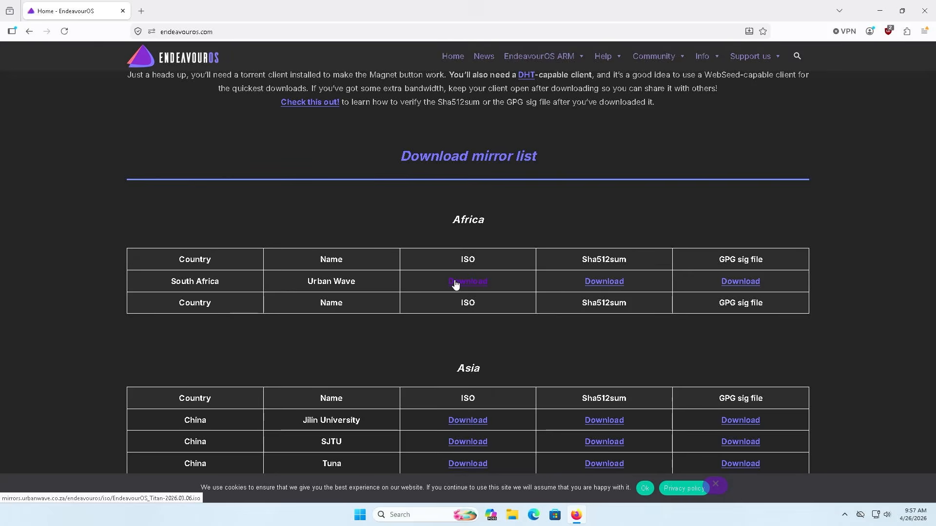
Switch to File Explorer and mount the EndeavourOS_Titan-2026.03.06 disc image from the Downloads folder, allowing it to open
{"action": "left_click", "coordinate": [511, 515]}
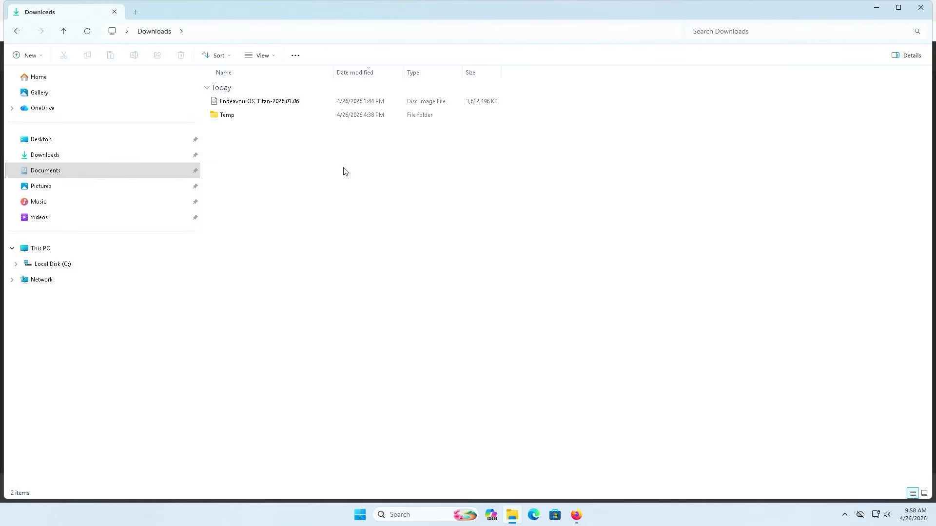
{"action": "left_click", "coordinate": [291, 104]}
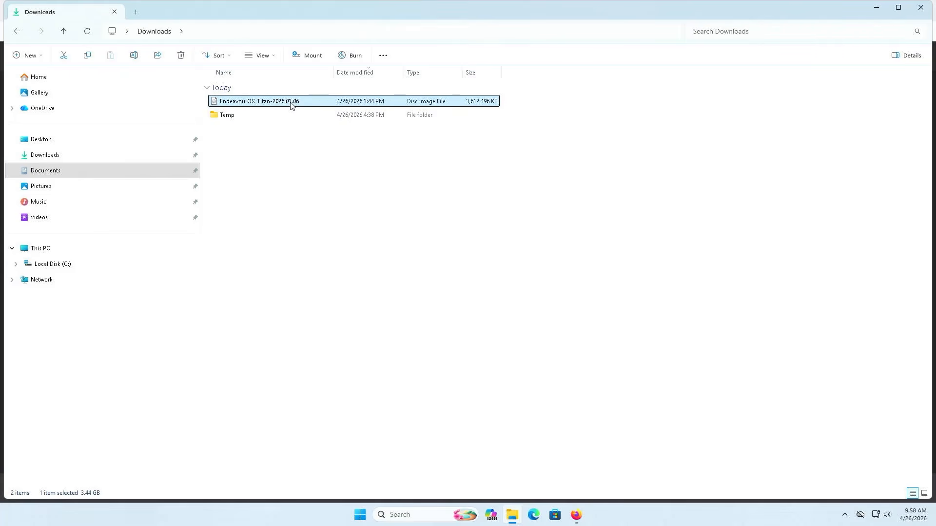
{"action": "right_click", "coordinate": [292, 105]}
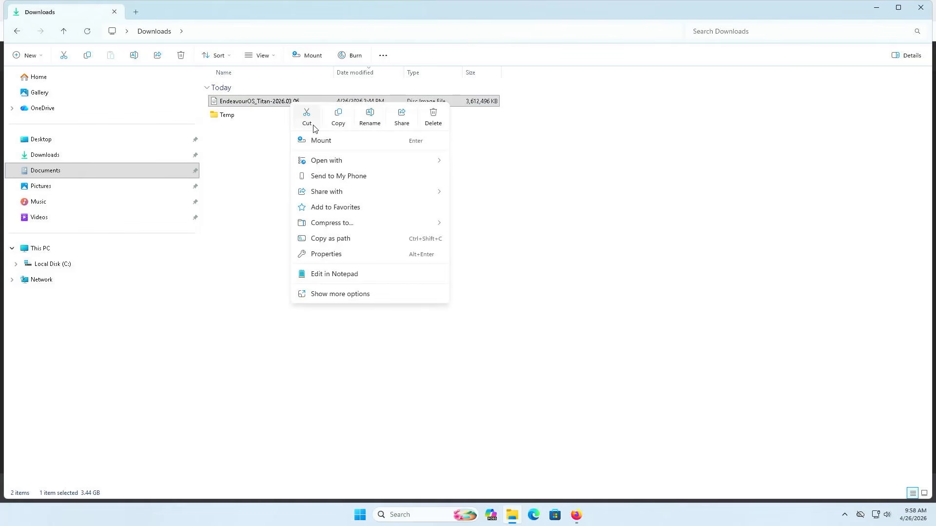
{"action": "left_click", "coordinate": [315, 140]}
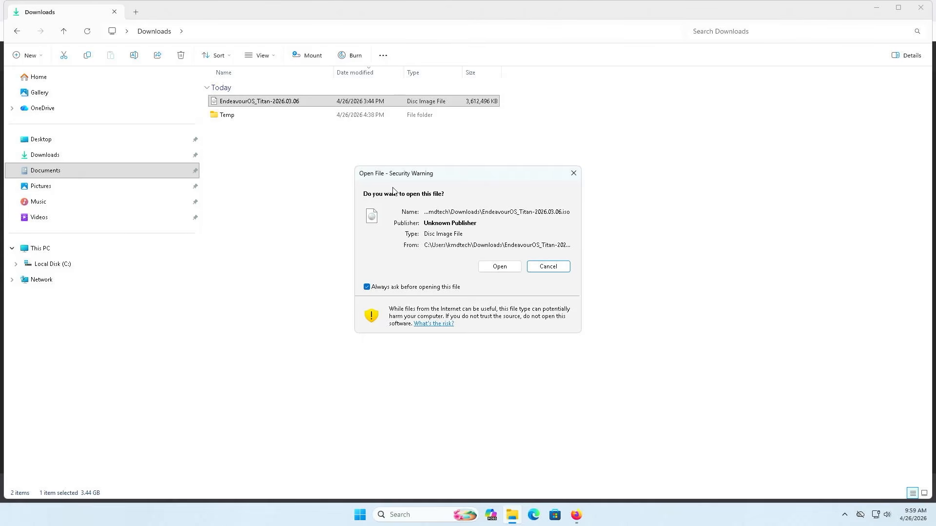
{"action": "left_click", "coordinate": [497, 266]}
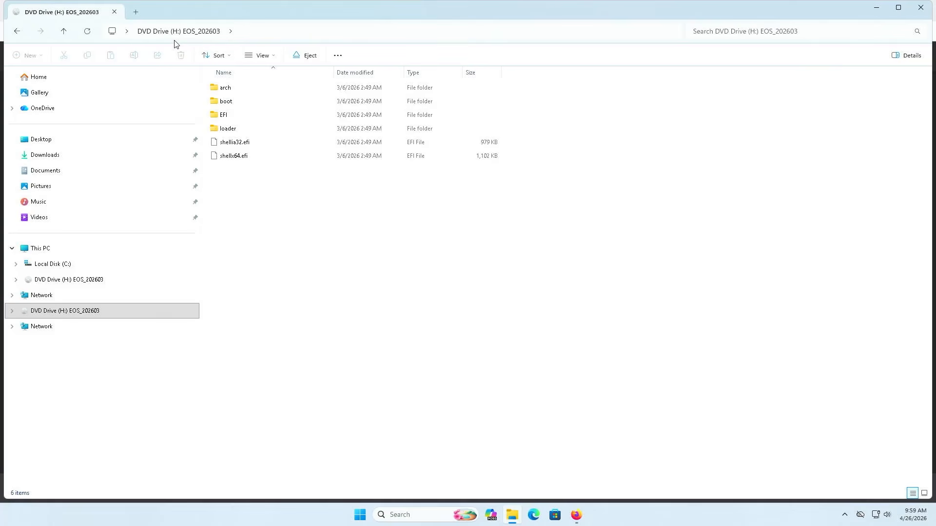
Search Windows for "disk management" and open the tool for creating and formatting hard disk partitions
{"action": "key", "text": "super"}
{"action": "type", "text": "d"}
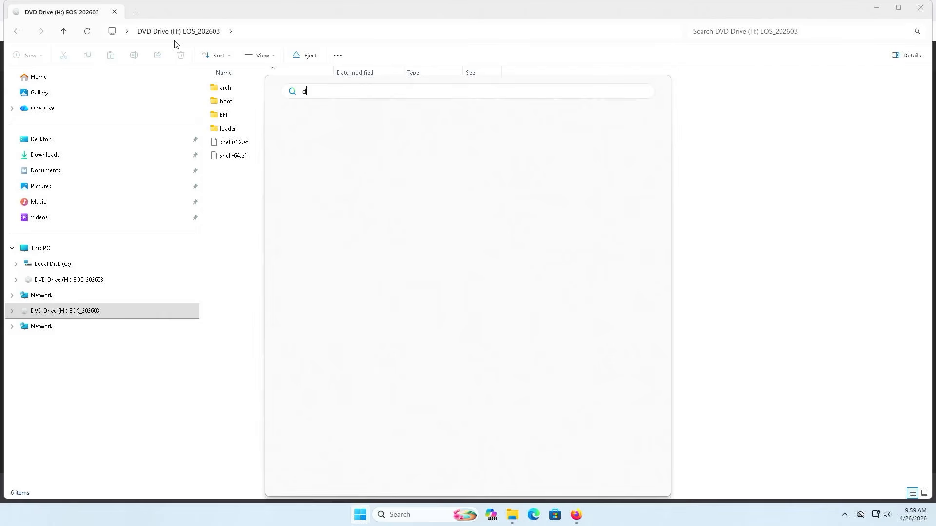
{"action": "type", "text": "isk management"}
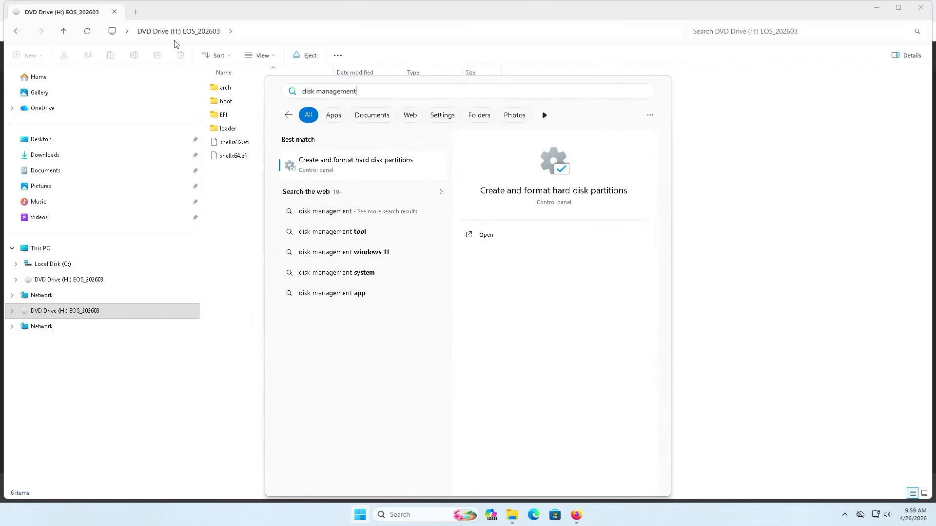
{"action": "key", "text": "Return"}
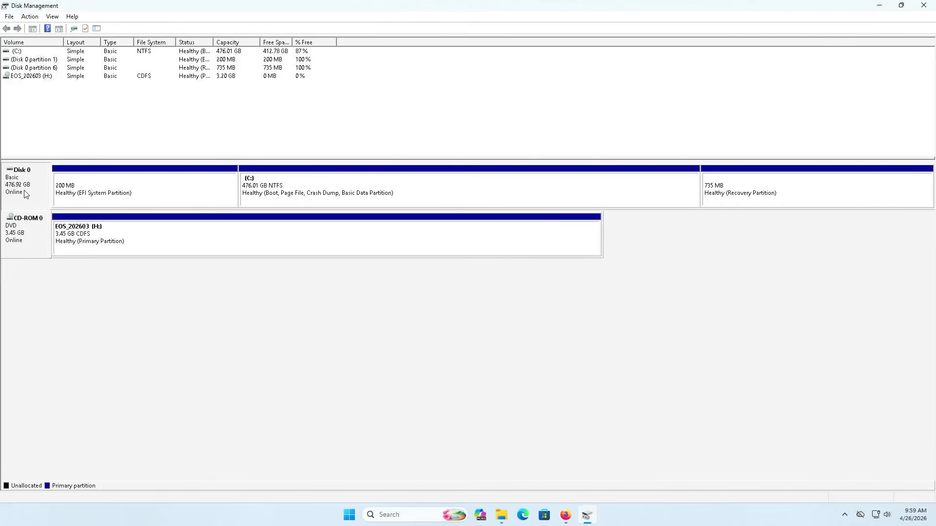
Examine the EFI, C: and recovery partitions on Disk 0, and the CD-ROM 0 drive
{"action": "left_click", "coordinate": [178, 204]}
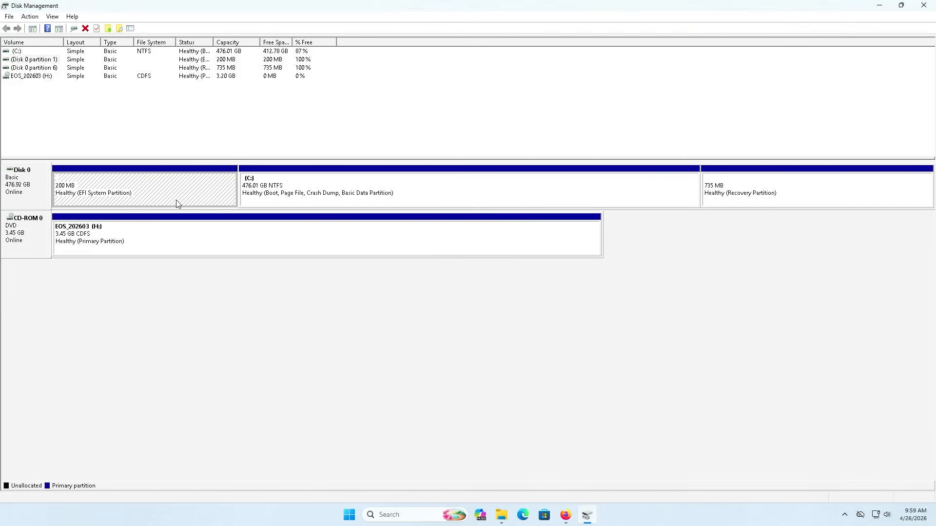
{"action": "left_click", "coordinate": [450, 202]}
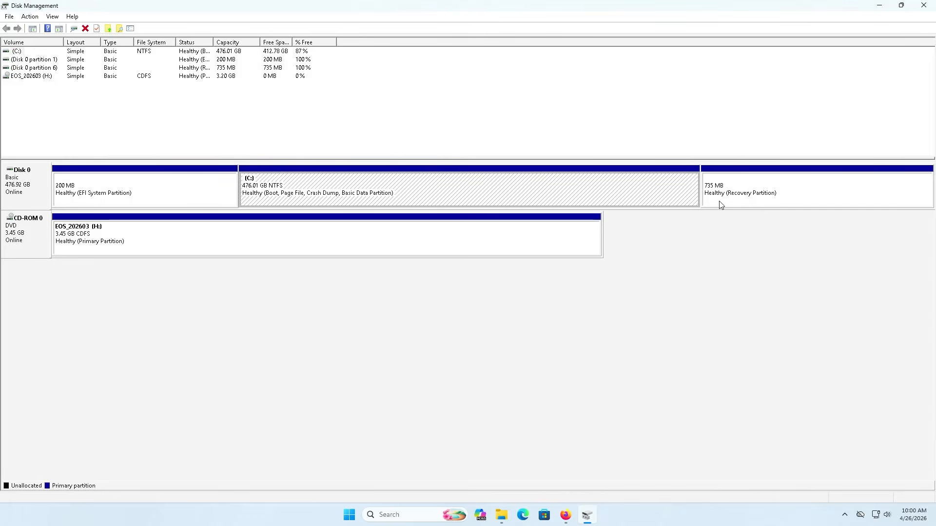
{"action": "left_click", "coordinate": [782, 207]}
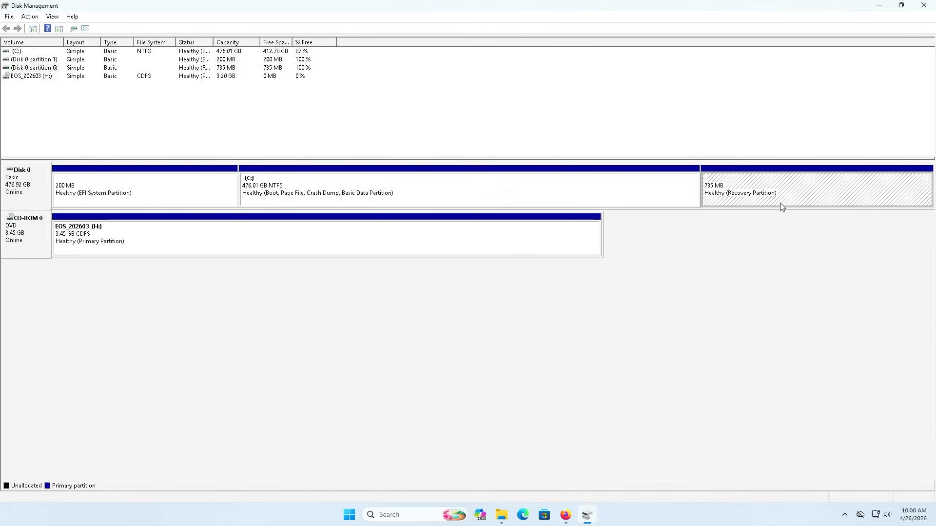
{"action": "left_click", "coordinate": [42, 245]}
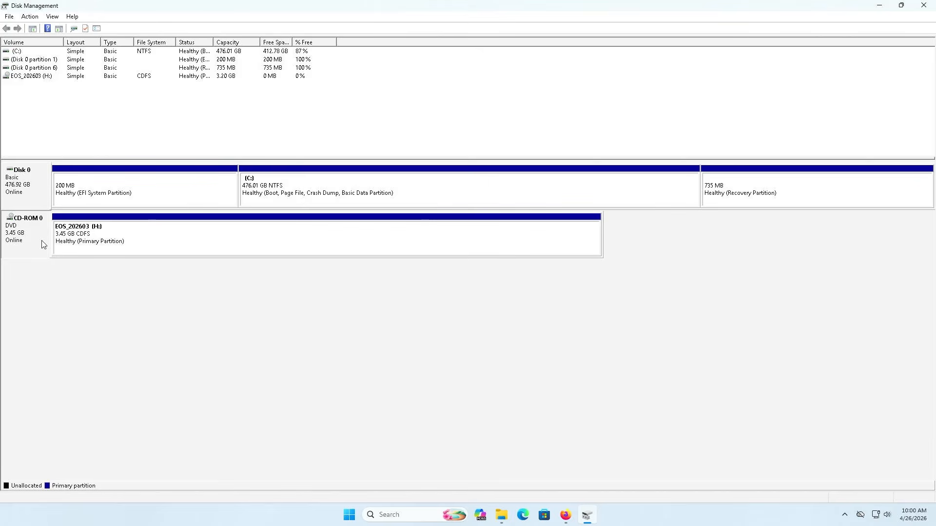
Shrink the C: volume on Disk 0 by 115000 MB
{"action": "left_click", "coordinate": [434, 192]}
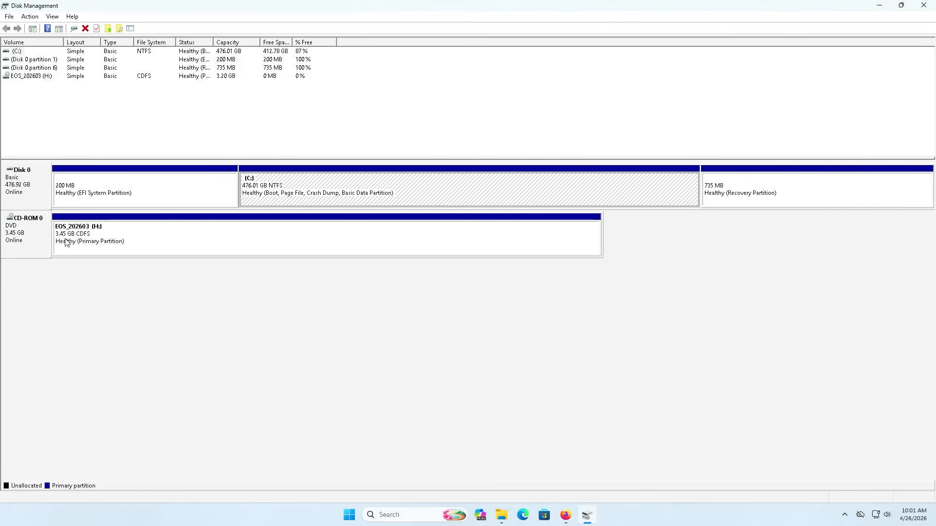
{"action": "right_click", "coordinate": [449, 188]}
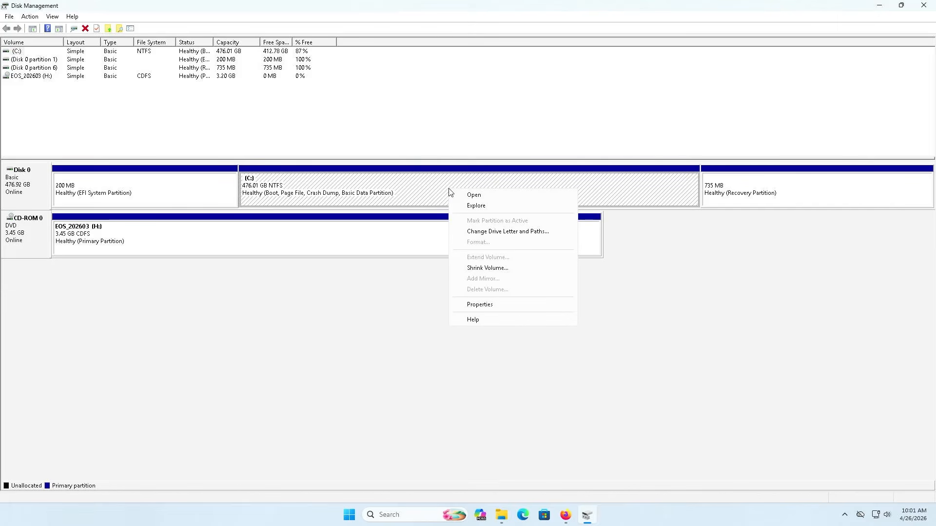
{"action": "left_click", "coordinate": [487, 267]}
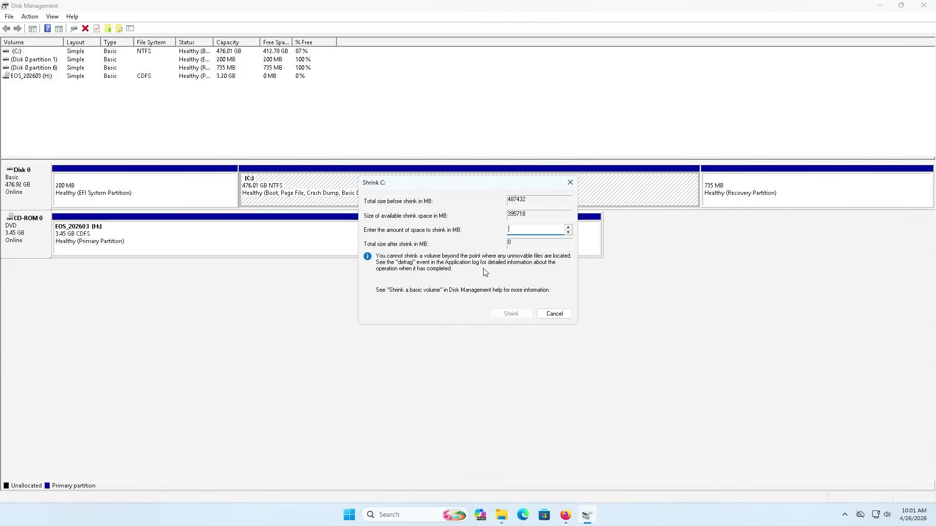
{"action": "type", "text": "115000"}
{"action": "left_click", "coordinate": [505, 314]}
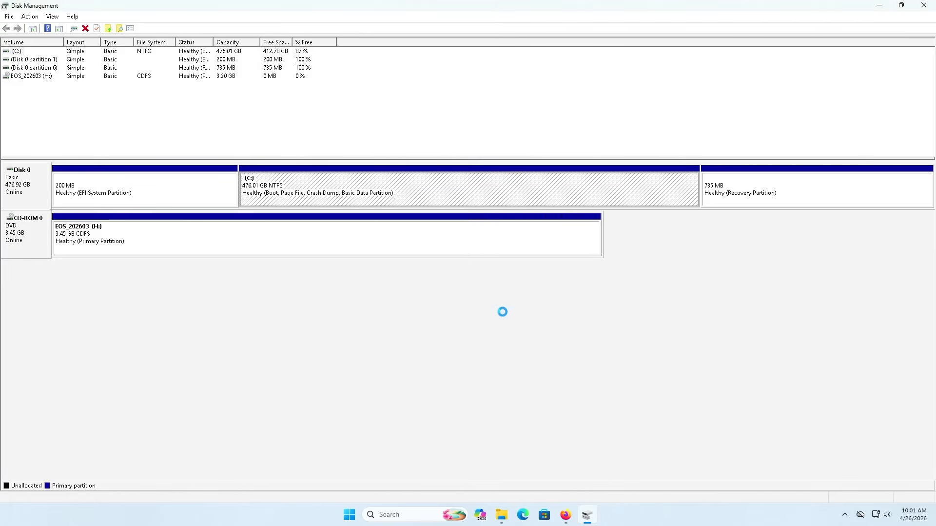
Create a 110000 MB simple volume in Disk 0's unallocated space, quick-formatted as NTFS with the default drive letter and label
{"action": "left_click", "coordinate": [560, 195]}
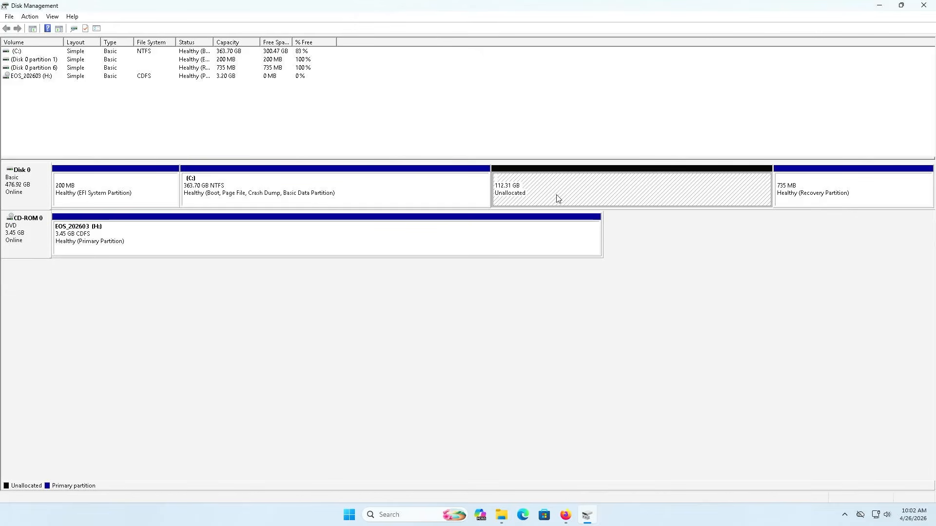
{"action": "right_click", "coordinate": [556, 195]}
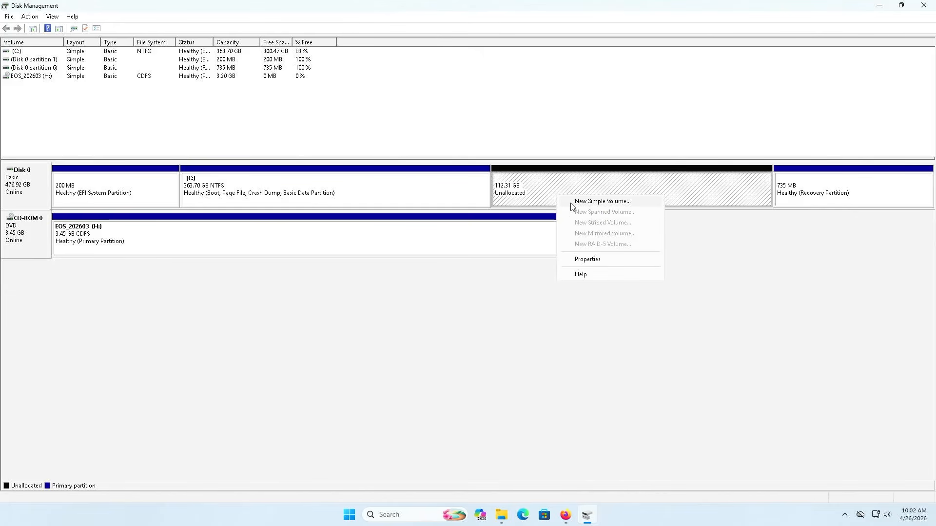
{"action": "left_click", "coordinate": [571, 203]}
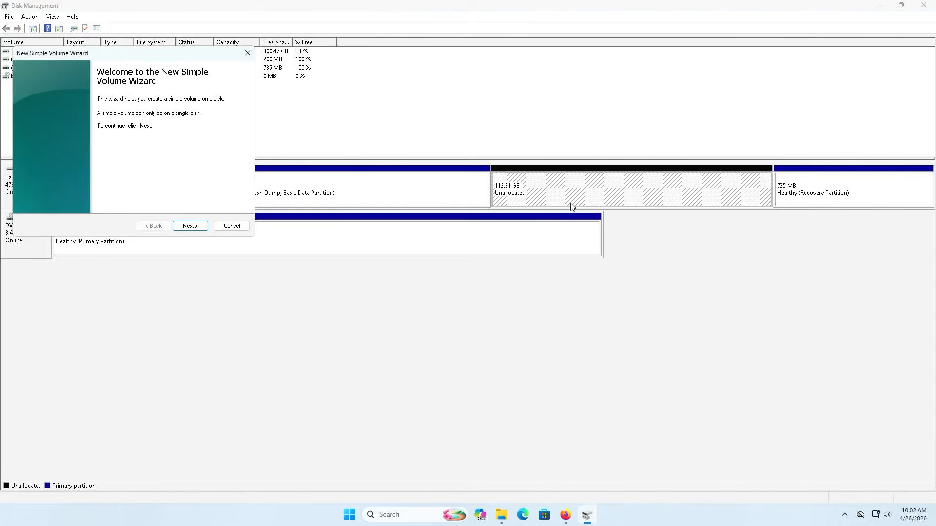
{"action": "left_click", "coordinate": [206, 227]}
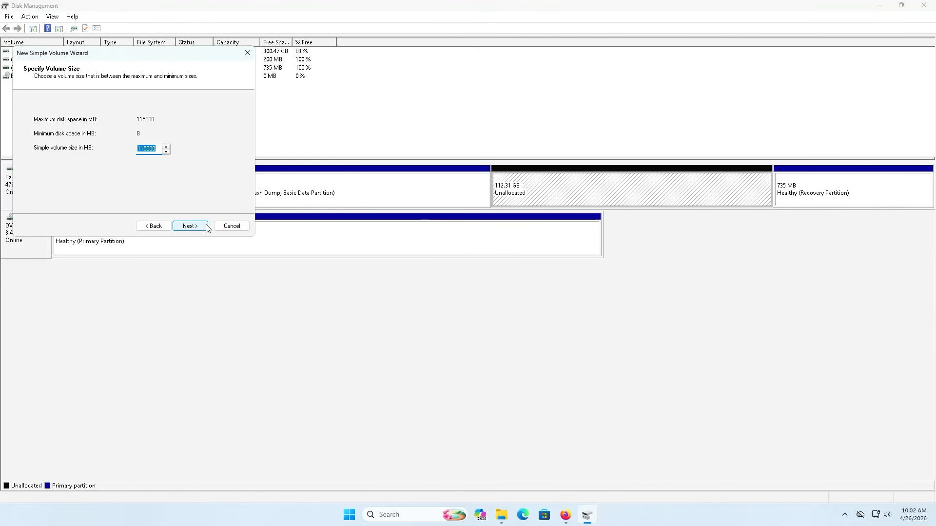
{"action": "type", "text": "110000"}
{"action": "left_click", "coordinate": [200, 227]}
{"action": "left_click", "coordinate": [195, 228]}
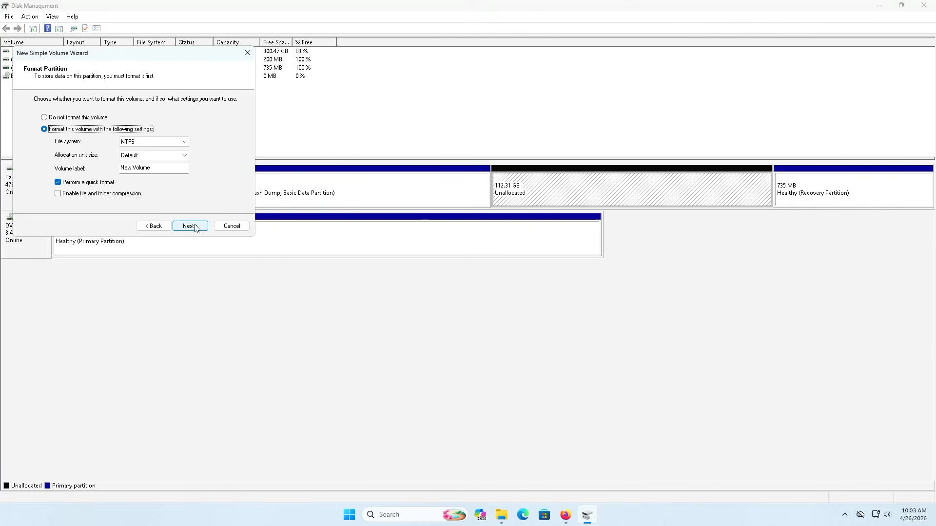
{"action": "left_click", "coordinate": [194, 227]}
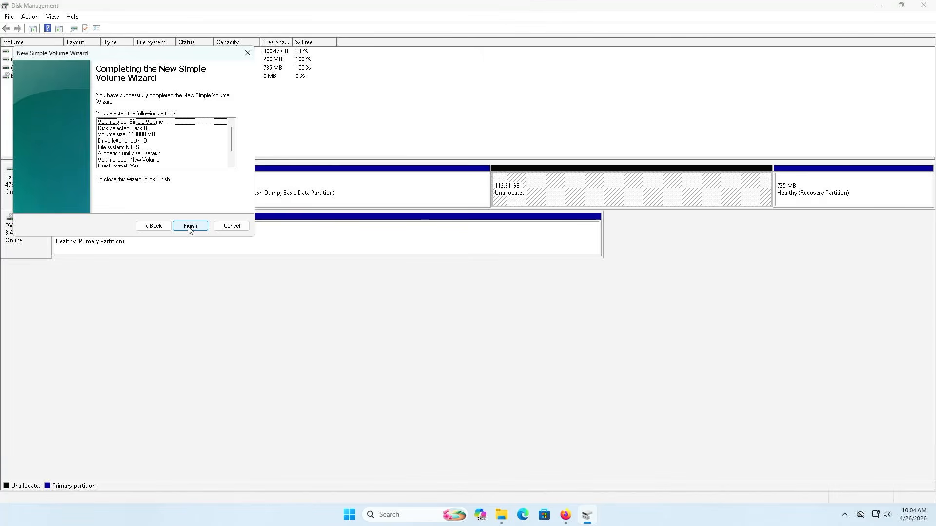
{"action": "left_click", "coordinate": [190, 227]}
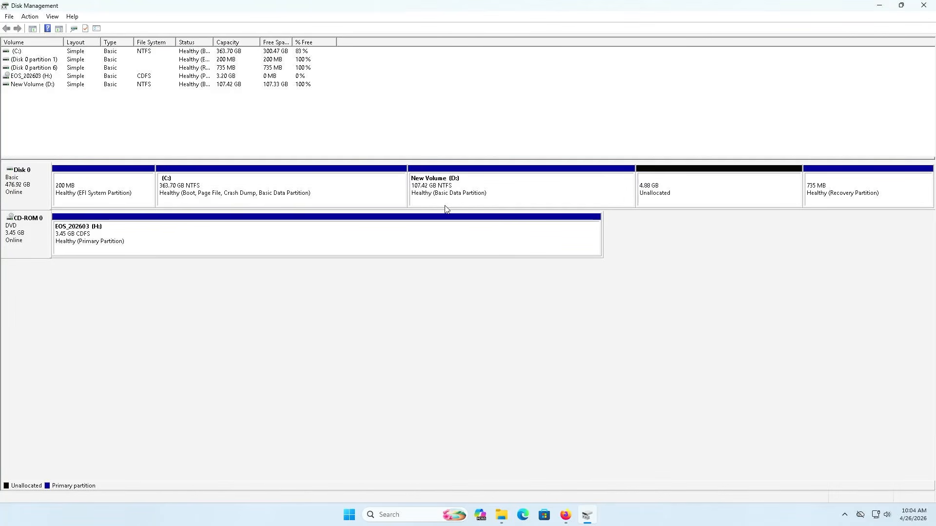
{"action": "left_click", "coordinate": [446, 209]}
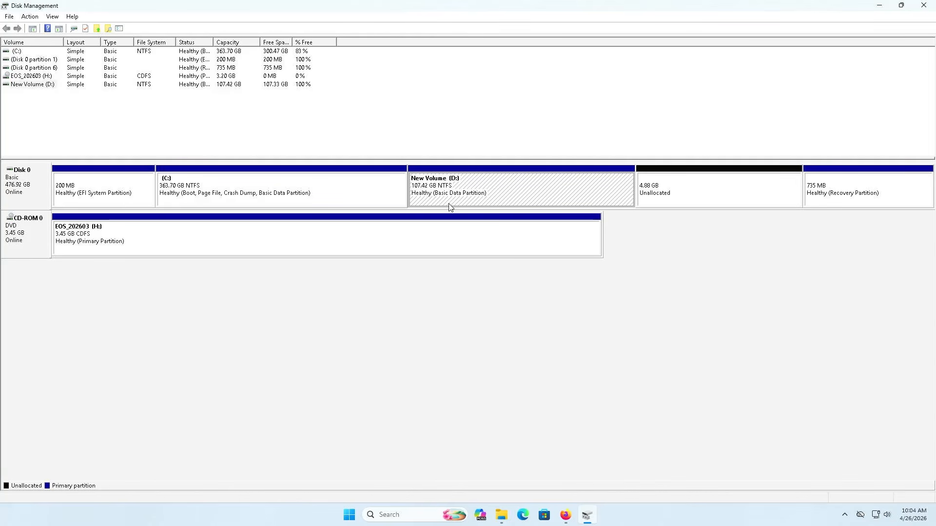
Create a 5000 MB simple volume in the remaining unallocated space, quick-formatted as FAT32 and labelled ISO
{"action": "right_click", "coordinate": [713, 196]}
{"action": "left_click", "coordinate": [724, 199]}
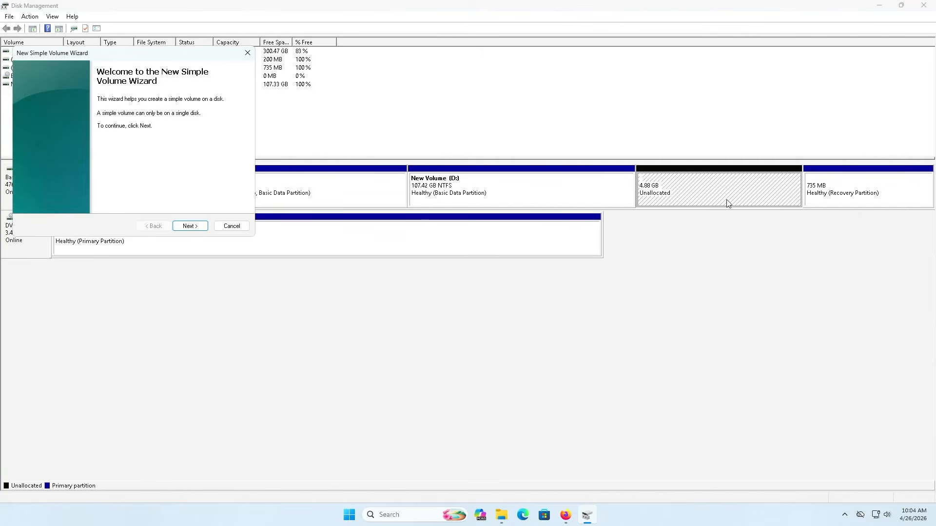
{"action": "left_click", "coordinate": [192, 226]}
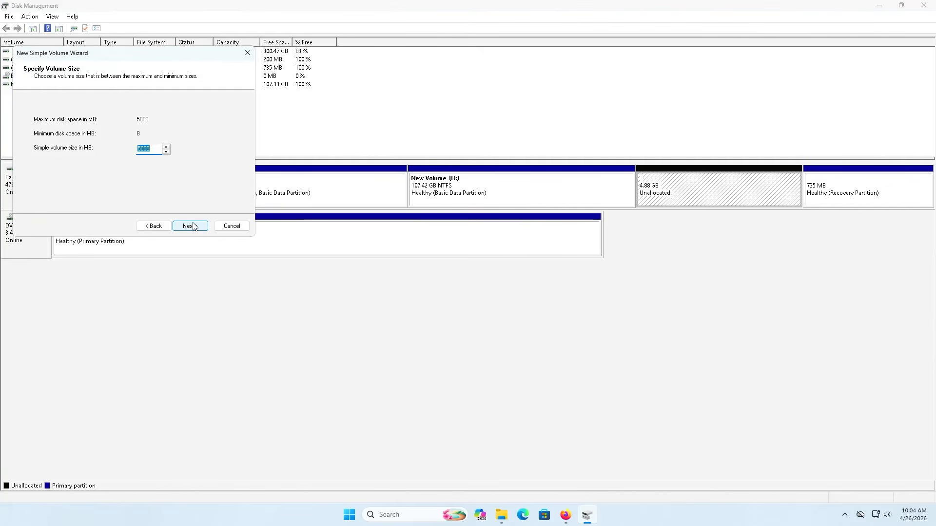
{"action": "left_click", "coordinate": [193, 227]}
{"action": "left_click", "coordinate": [191, 227]}
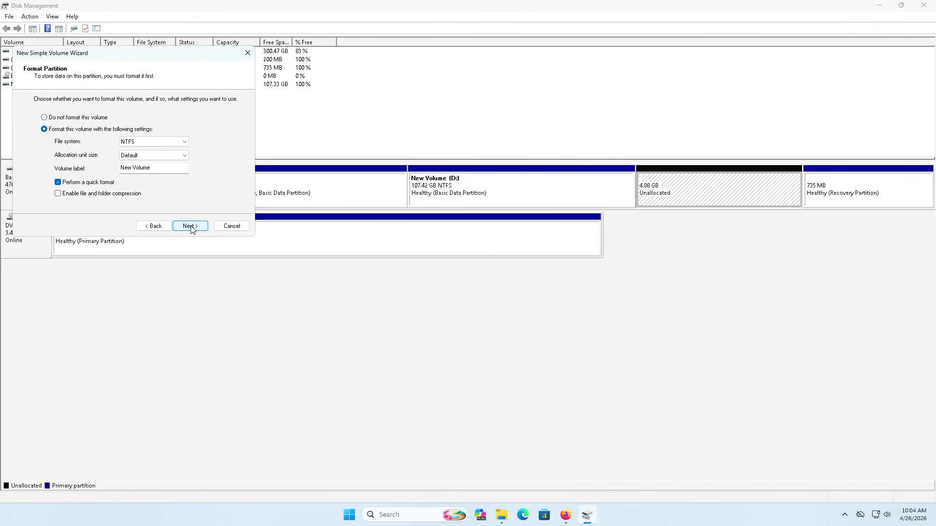
{"action": "left_click", "coordinate": [185, 141]}
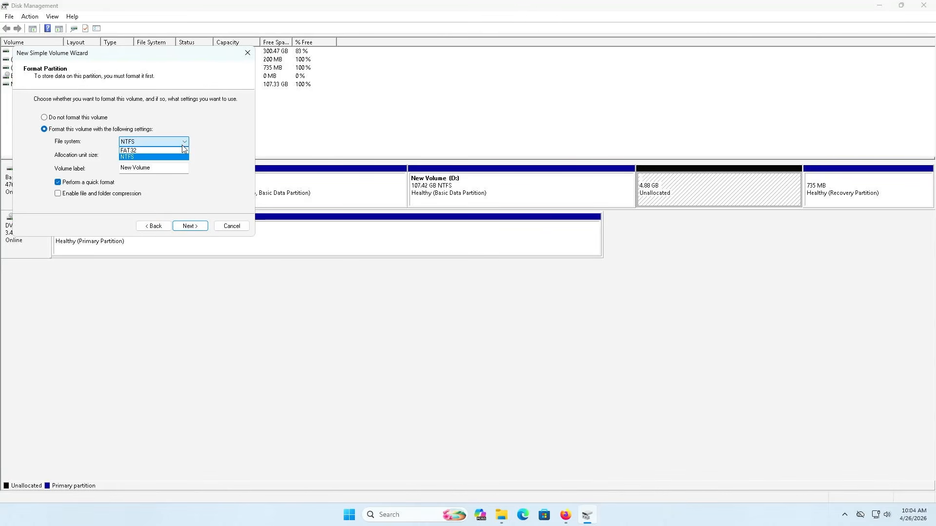
{"action": "left_click", "coordinate": [180, 151]}
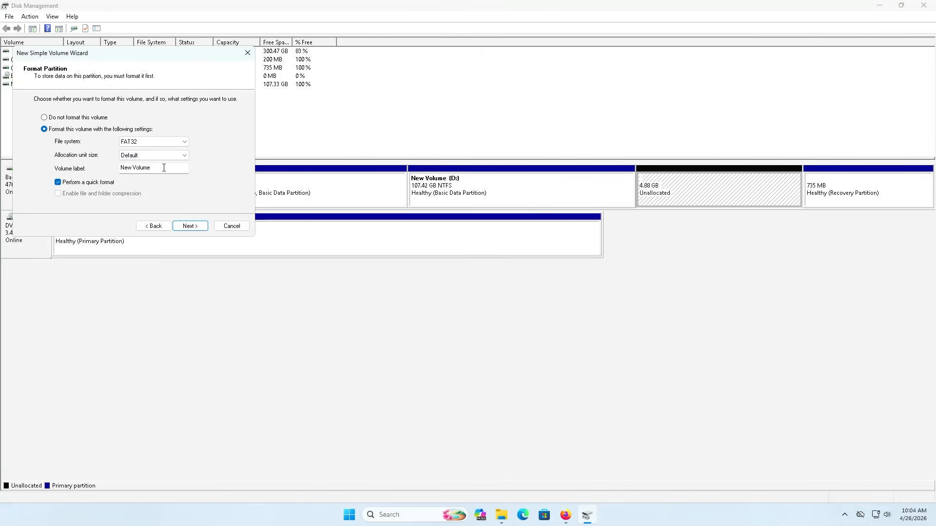
{"action": "left_click_drag", "start_coordinate": [164, 168], "coordinate": [104, 162]}
{"action": "type", "text": "ISO"}
{"action": "left_click", "coordinate": [191, 227]}
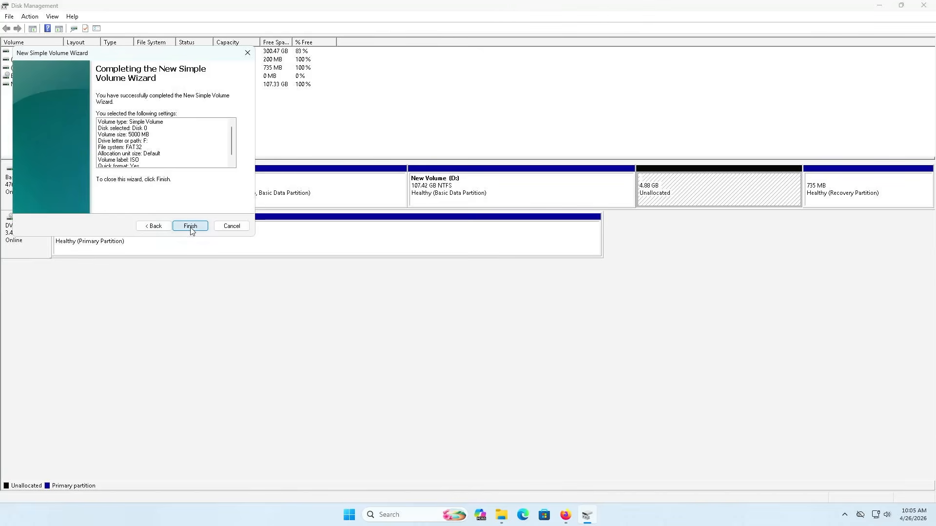
{"action": "left_click", "coordinate": [190, 226]}
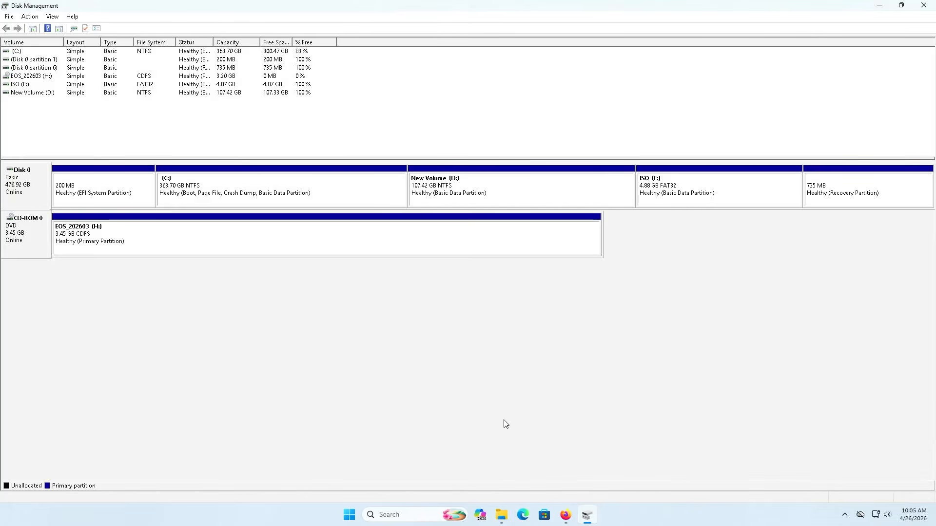
Copy all files and folders from the mounted EOS_202603 DVD drive to the ISO (F:) volume
{"action": "left_click", "coordinate": [501, 513]}
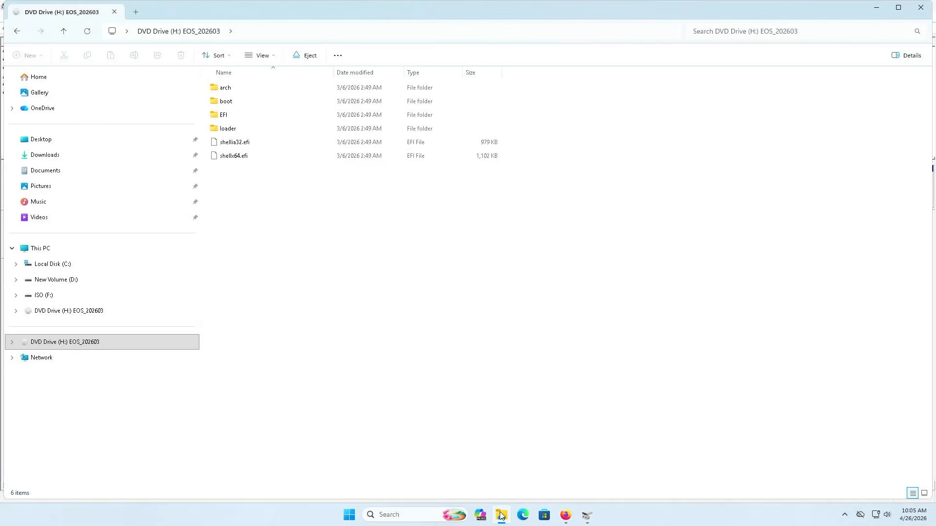
{"action": "key", "text": "ctrl+a"}
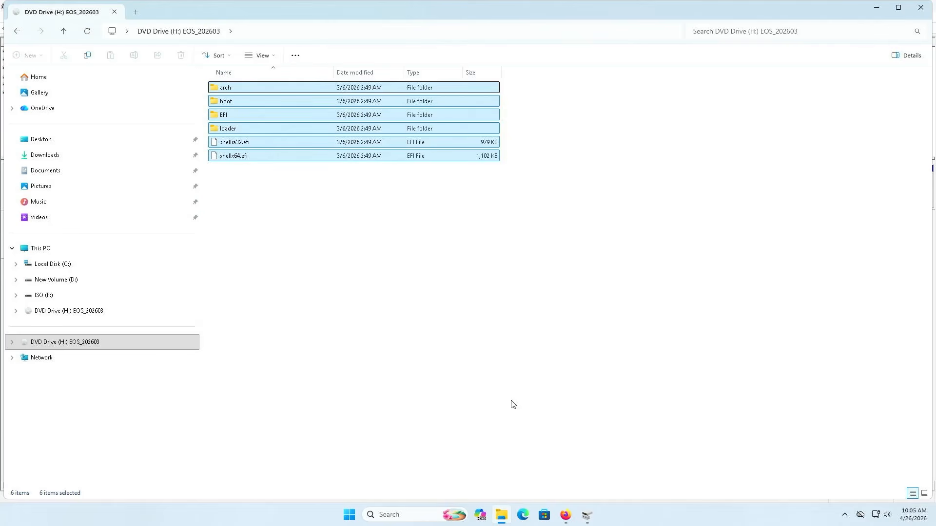
{"action": "key", "text": "ctrl+c"}
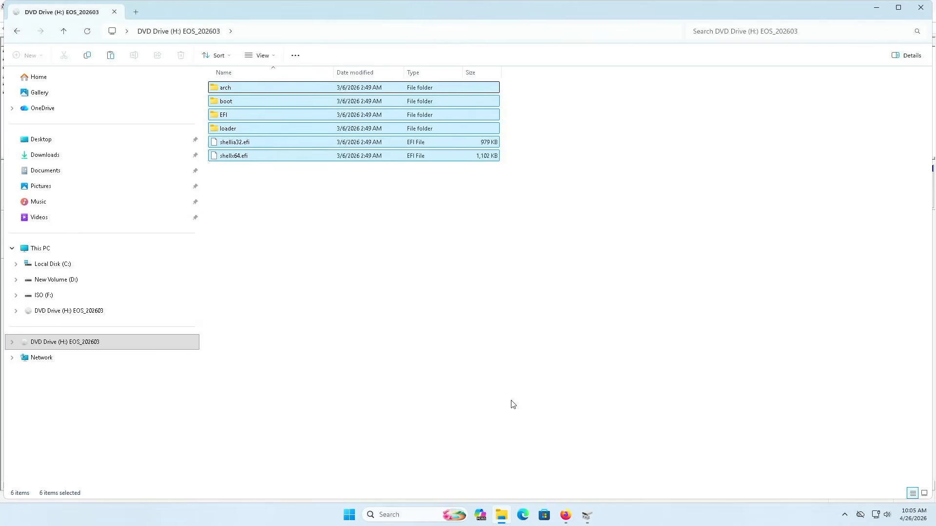
{"action": "left_click", "coordinate": [98, 297]}
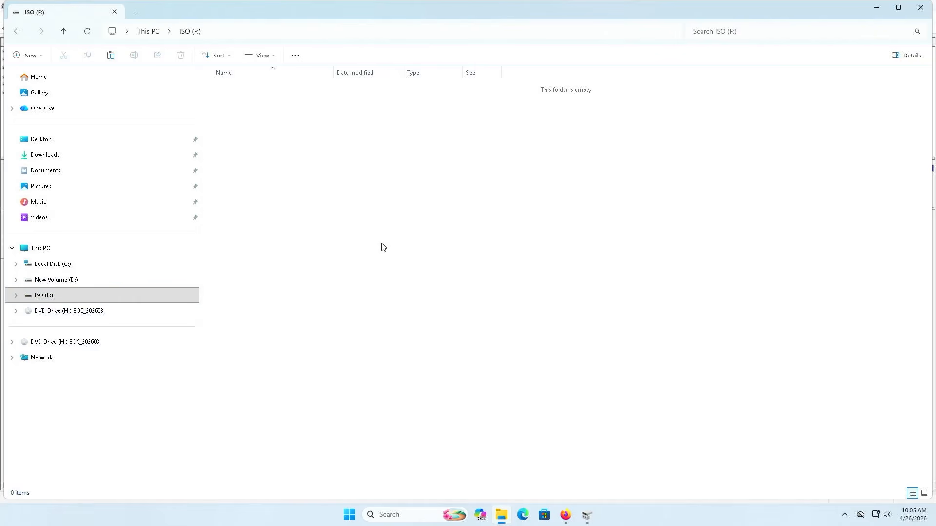
{"action": "key", "text": "ctrl+v"}
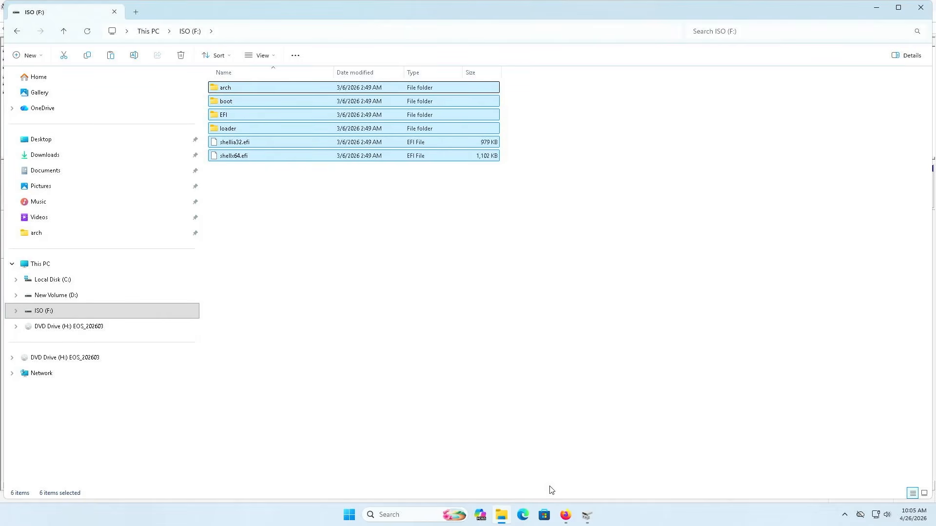
Check the ISO (F:) partition in Disk Management and restart the PC
{"action": "left_click", "coordinate": [585, 516]}
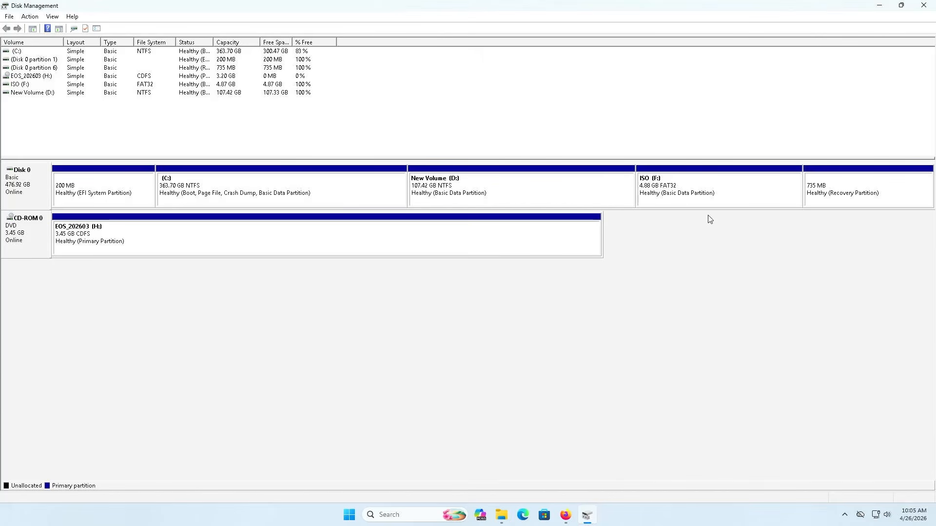
{"action": "left_click", "coordinate": [667, 203]}
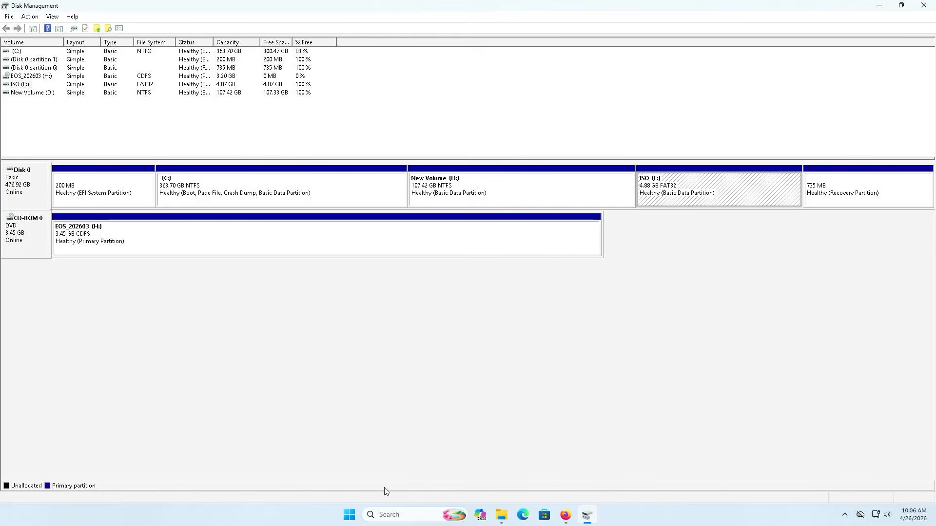
{"action": "right_click", "coordinate": [353, 516]}
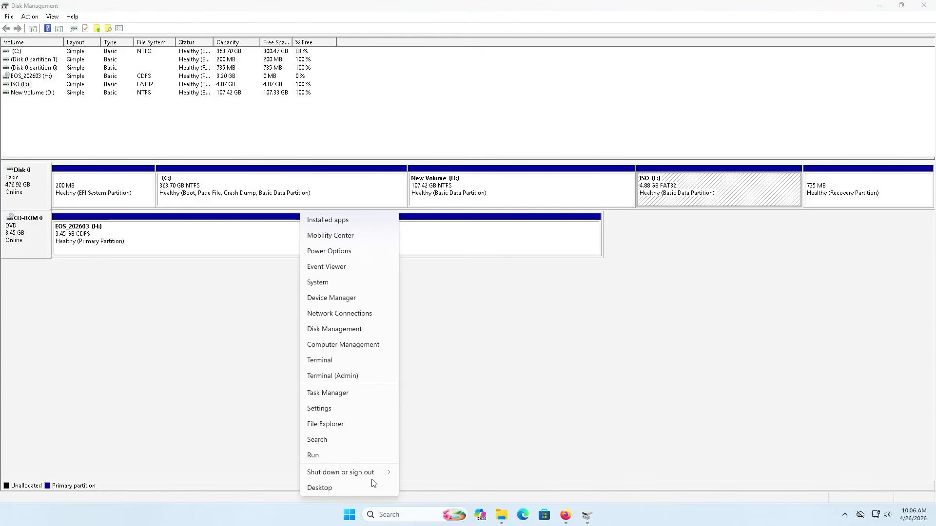
{"action": "mouse_move", "coordinate": [377, 476]}
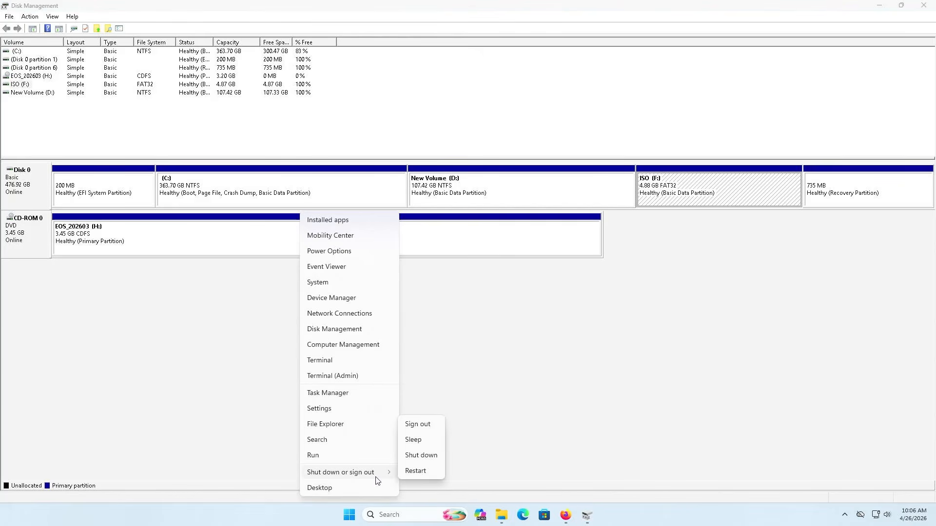
{"action": "left_click", "coordinate": [415, 471]}
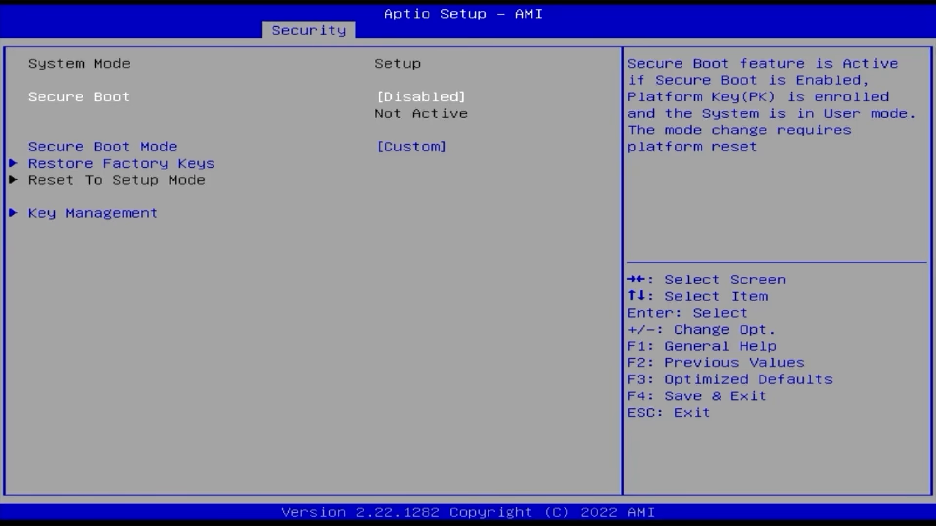
In the firmware setup's Boot Override list, highlight UEFI OS (P0: Patriot P210 512GB)
{"action": "key", "text": "Right"}
{"action": "key", "text": "Right"}
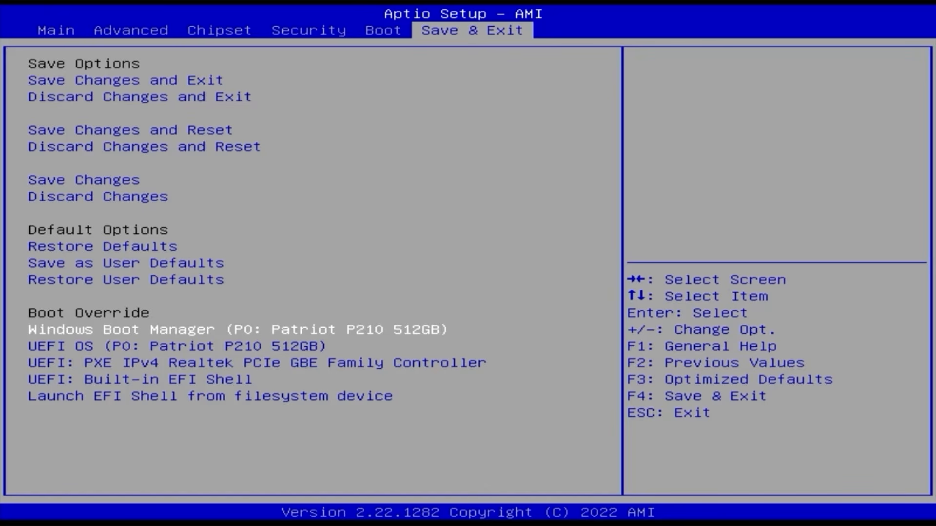
{"action": "key", "text": "Down"}
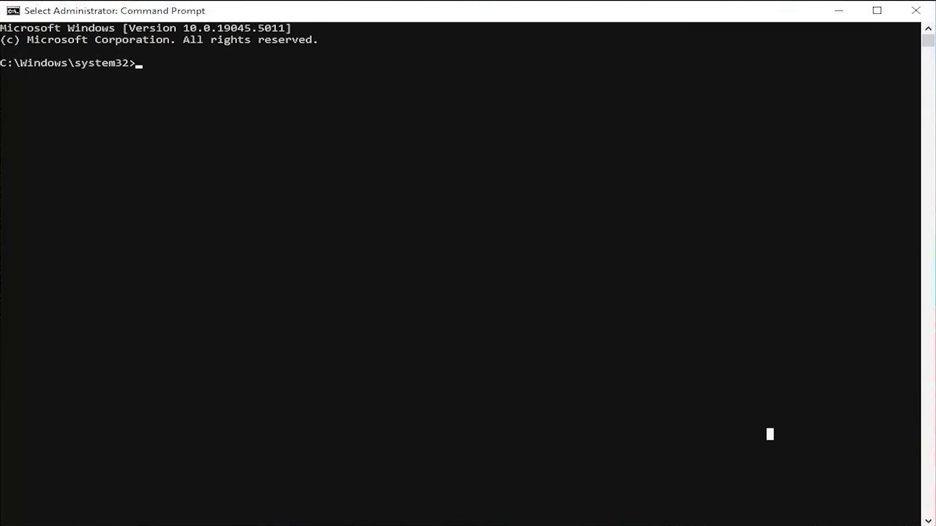
List the firmware boot entries in an administrator Command Prompt with bcdedit /enum firmware
{"action": "type", "text": "bcdedit /e"}
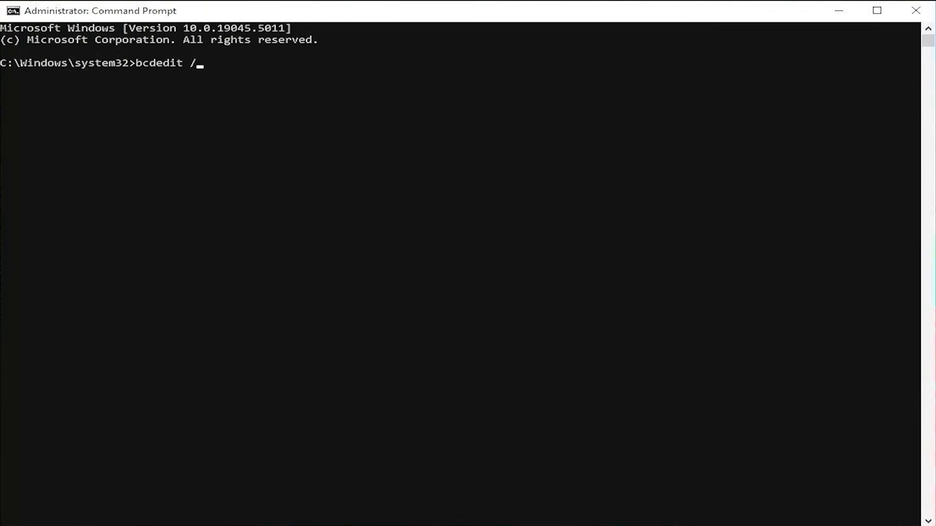
{"action": "type", "text": "num firmware"}
{"action": "key", "text": "Return"}
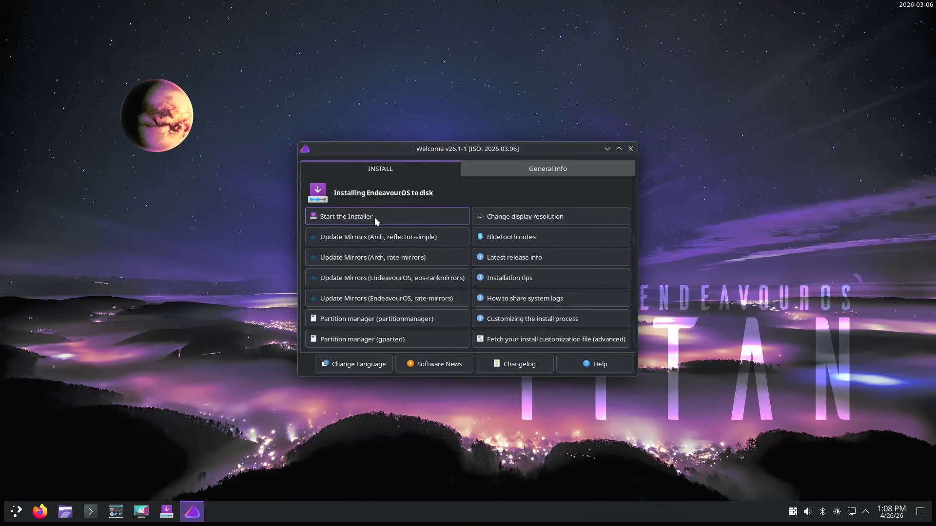
Start the online EndeavourOS installer and accept American English, the America/Los Angeles time zone and the default English (US) keyboard
{"action": "left_click", "coordinate": [388, 217]}
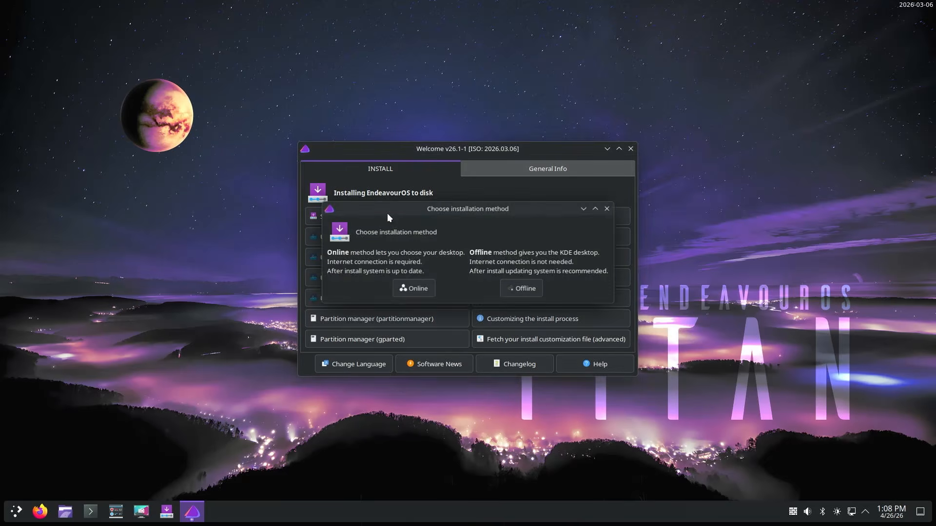
{"action": "left_click", "coordinate": [413, 296]}
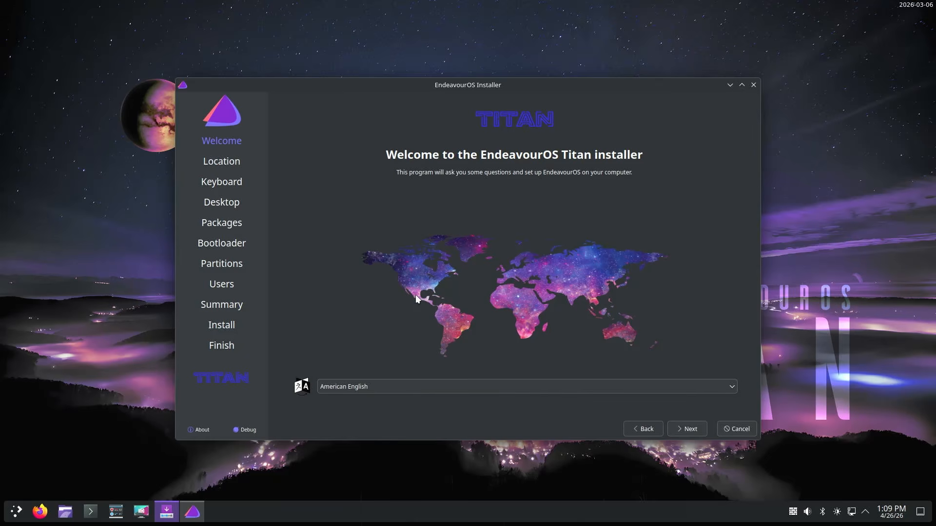
{"action": "left_click", "coordinate": [690, 428]}
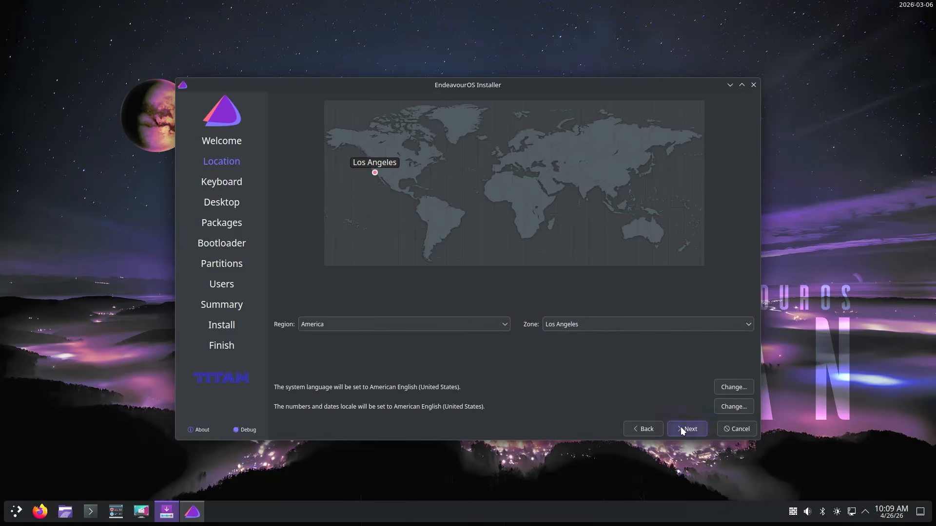
{"action": "left_click", "coordinate": [680, 426]}
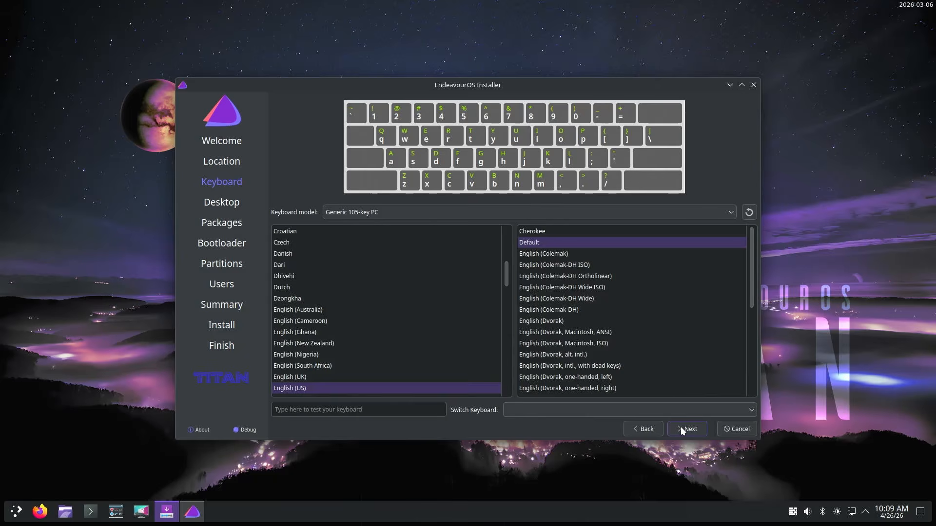
{"action": "left_click", "coordinate": [681, 425]}
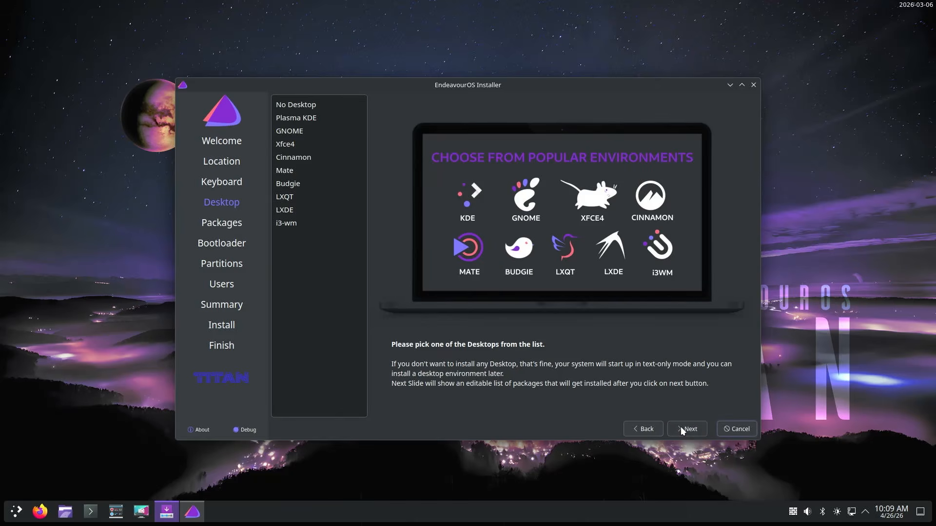
Choose the Plasma KDE desktop with its default packages, and Grub as the bootloader
{"action": "left_click", "coordinate": [324, 117]}
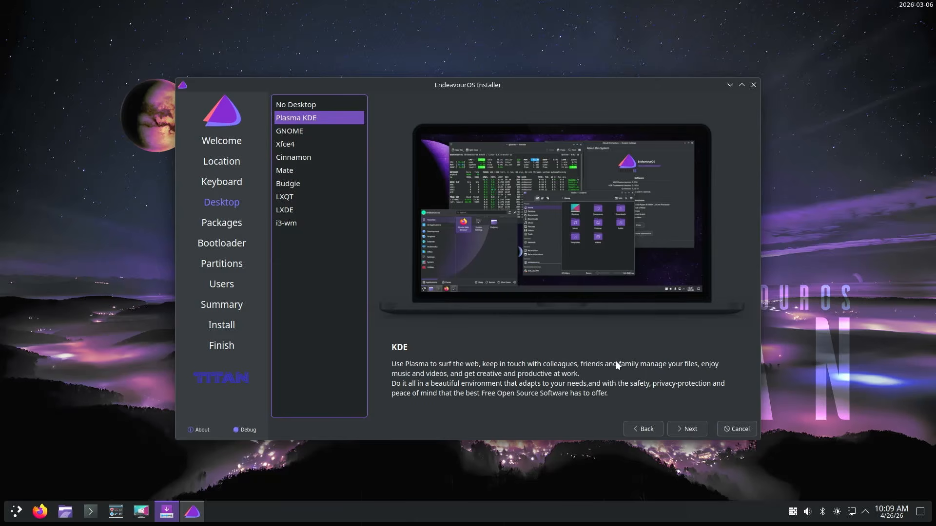
{"action": "left_click", "coordinate": [683, 431]}
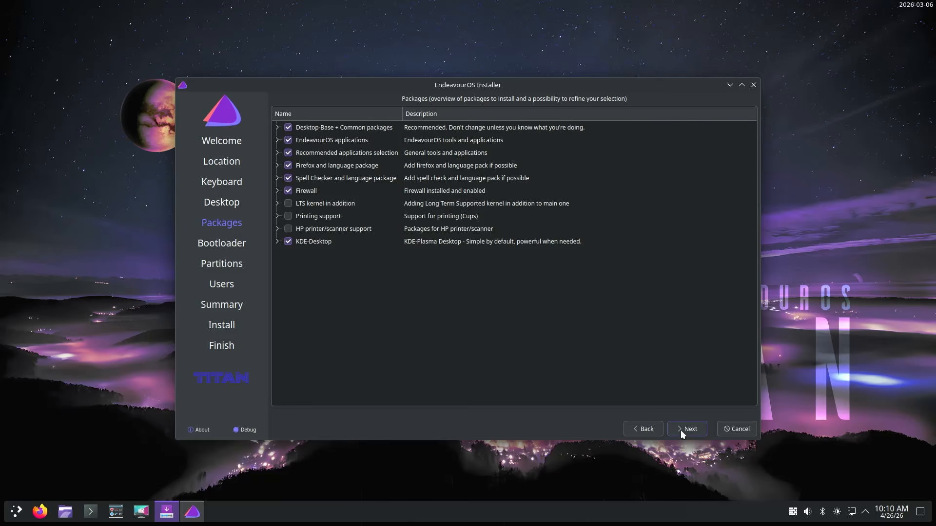
{"action": "left_click", "coordinate": [681, 430]}
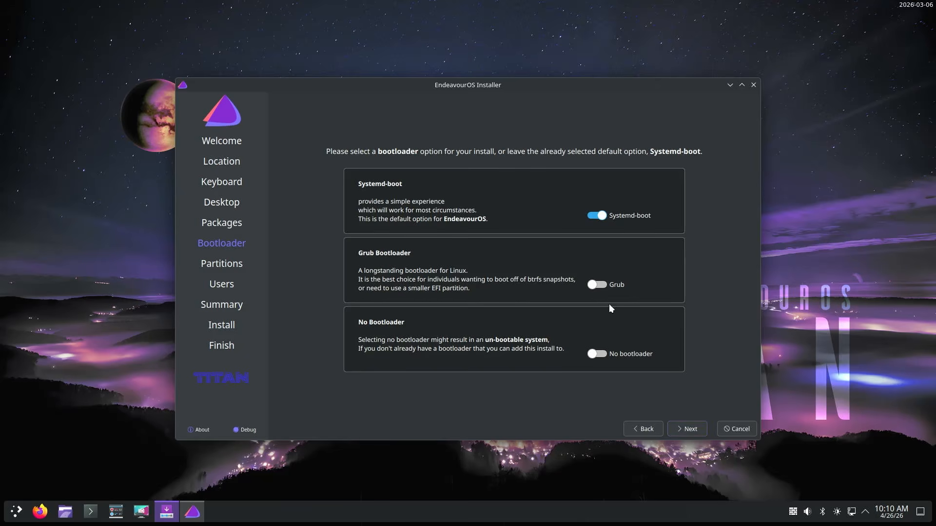
{"action": "left_click", "coordinate": [601, 284]}
{"action": "left_click", "coordinate": [684, 436]}
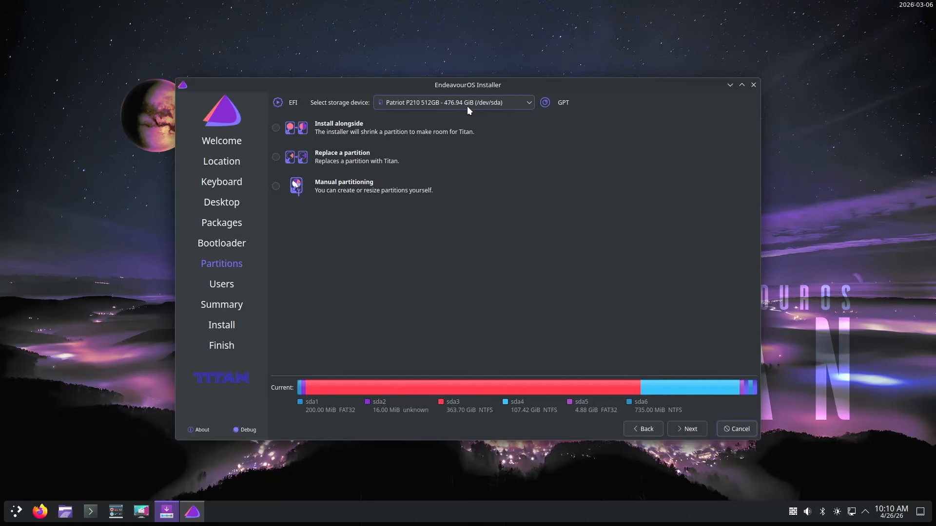
Set the installer to replace a partition using btrfs, and enable system encryption with the passphrase entered and confirmed
{"action": "left_click", "coordinate": [333, 160]}
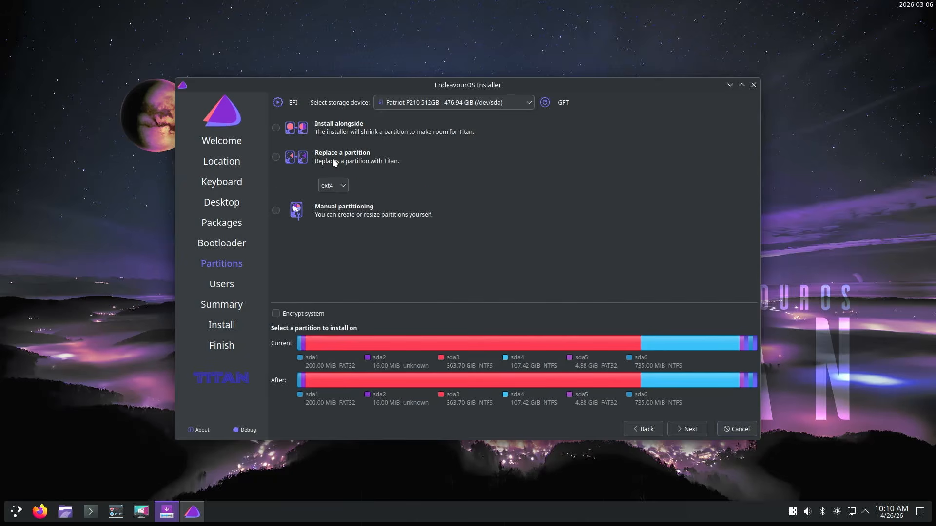
{"action": "left_click", "coordinate": [343, 186]}
{"action": "left_click", "coordinate": [330, 217]}
{"action": "left_click", "coordinate": [307, 316]}
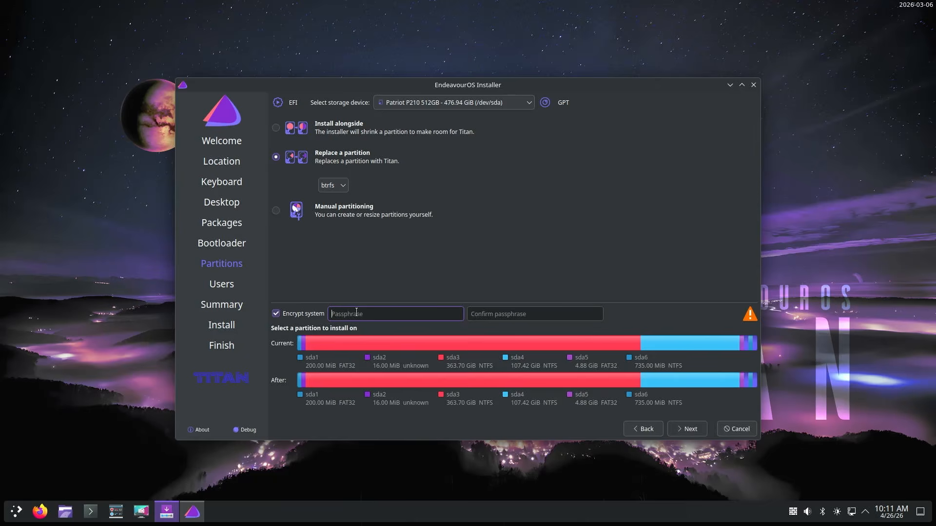
{"action": "type", "text": "********"}
{"action": "key", "text": "Tab"}
{"action": "type", "text": "********"}
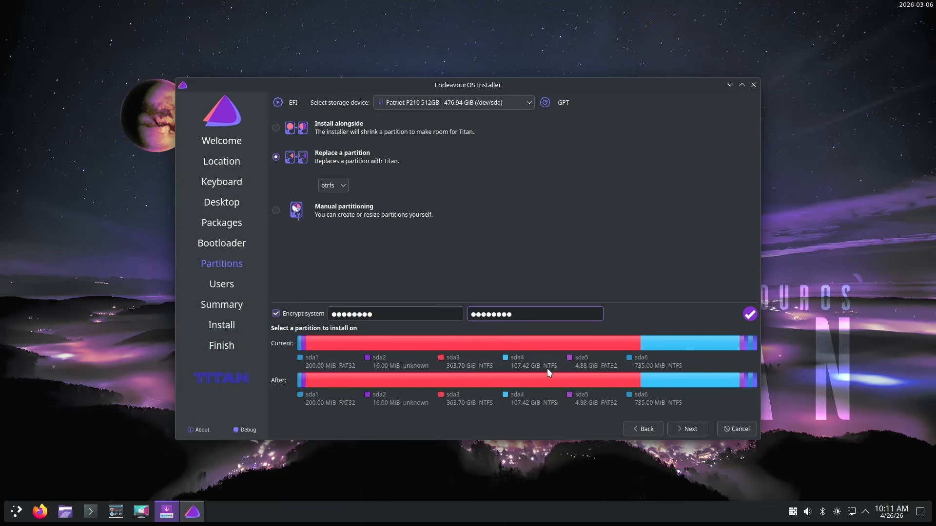
Select the 107.42 GiB NTFS partition sda4 for replacement, with a new EFI system partition, and continue to the user settings
{"action": "left_click", "coordinate": [669, 345]}
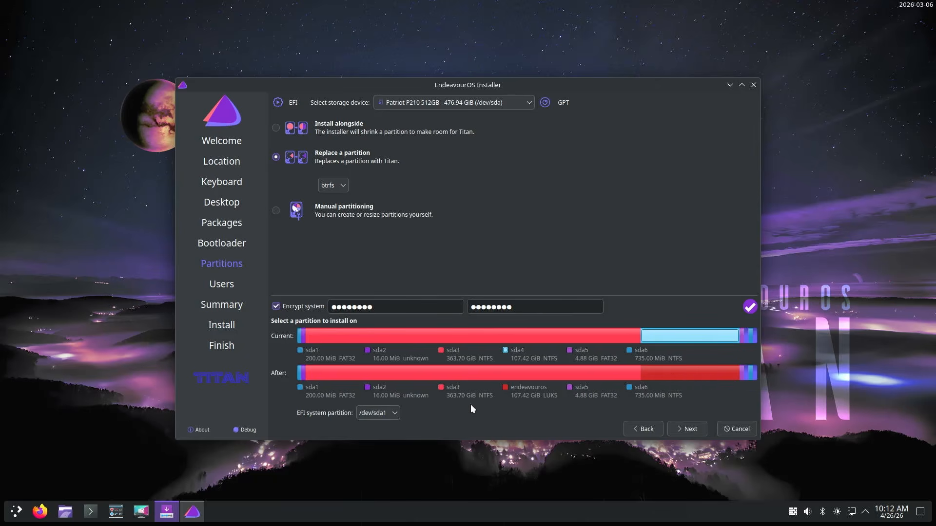
{"action": "left_click", "coordinate": [399, 413]}
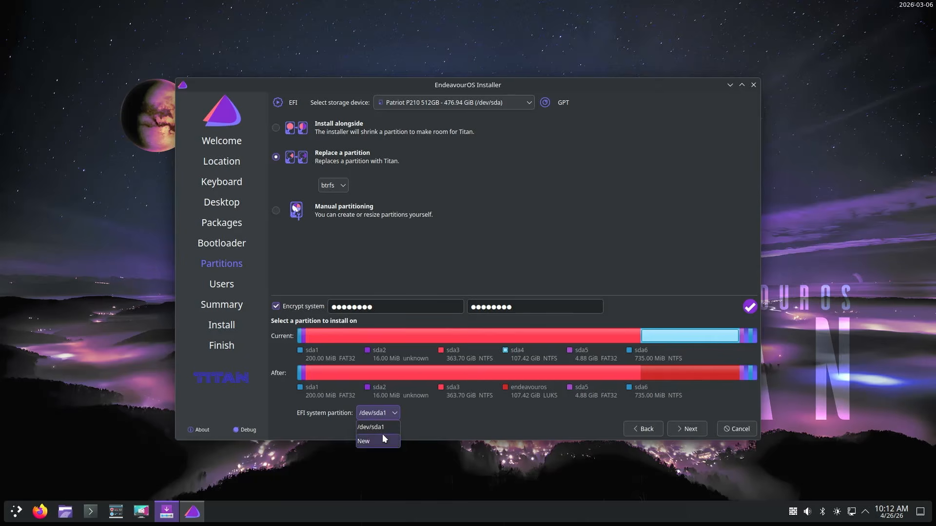
{"action": "left_click", "coordinate": [380, 446]}
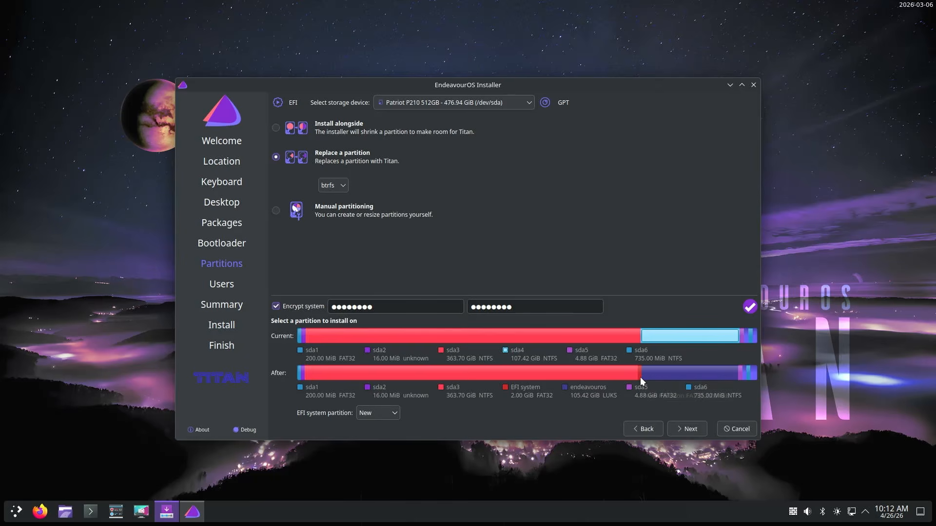
{"action": "left_click", "coordinate": [688, 430]}
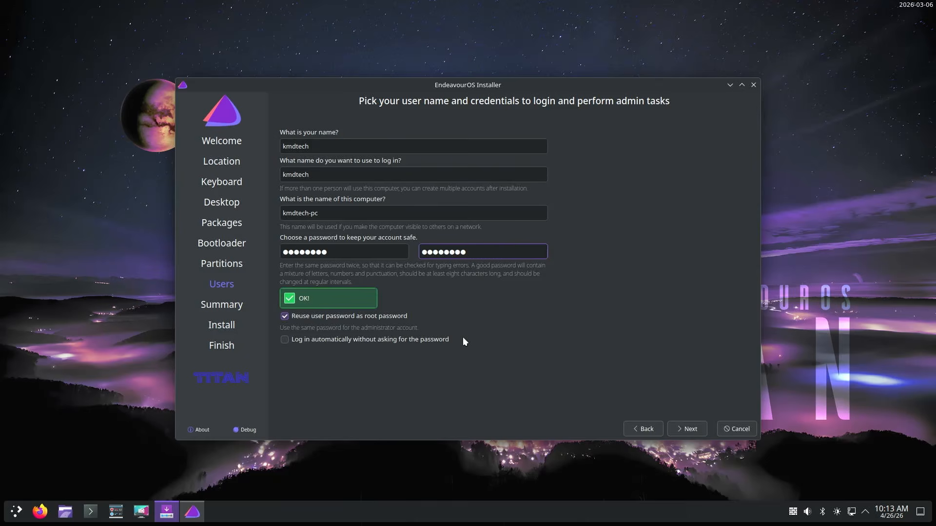
Accept the user account settings and the installation summary, and start the installation
{"action": "left_click", "coordinate": [689, 428]}
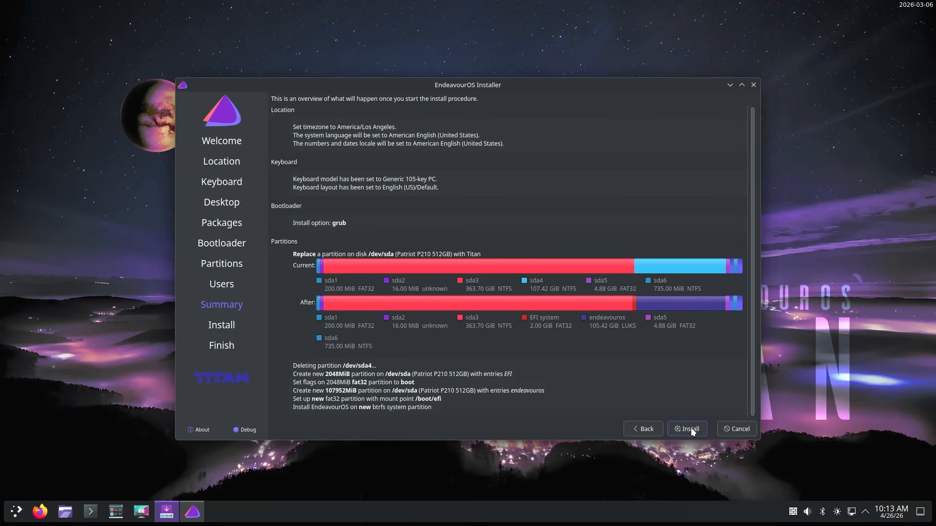
{"action": "left_click", "coordinate": [691, 428]}
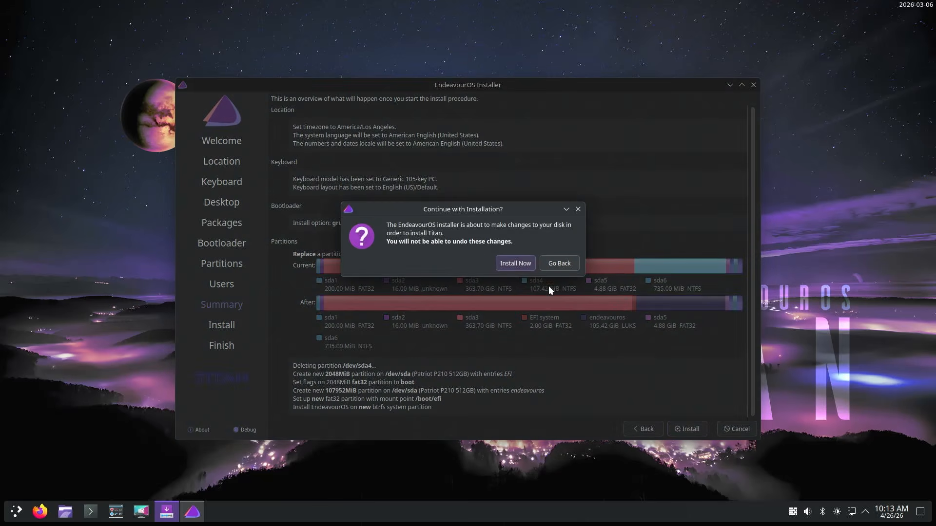
{"action": "left_click", "coordinate": [514, 262]}
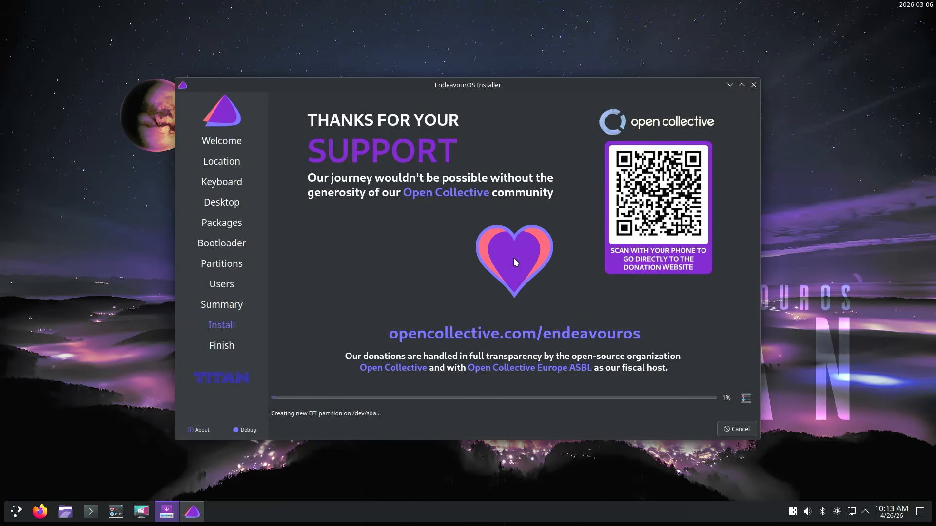
View the installation log while the installer runs, and hide it again
{"action": "left_click", "coordinate": [746, 398]}
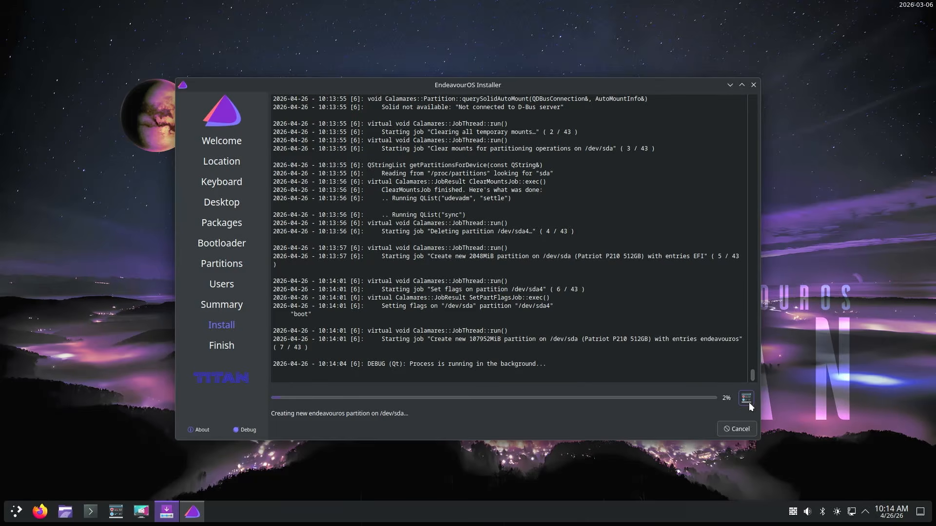
{"action": "left_click", "coordinate": [748, 402]}
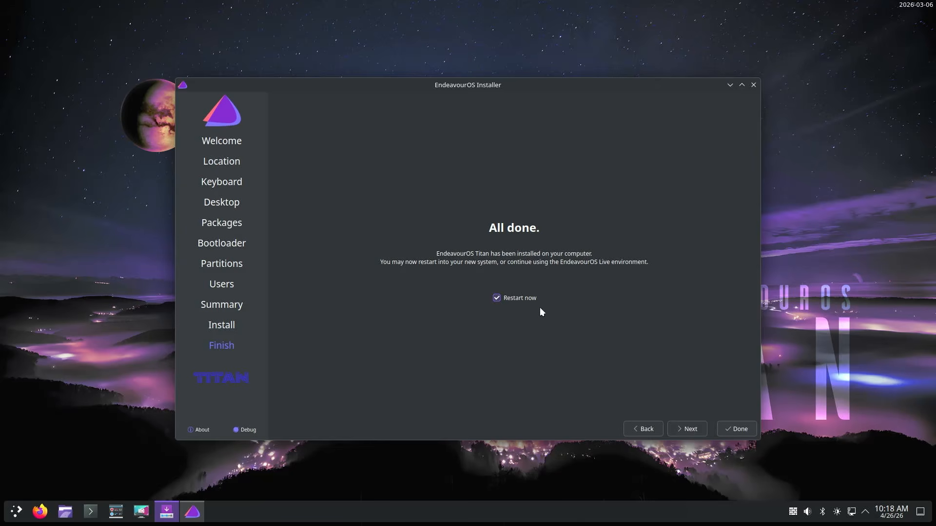
Finish the installer with a restart and make endeavouros the first entry in the firmware's boot order
{"action": "left_click", "coordinate": [728, 430]}
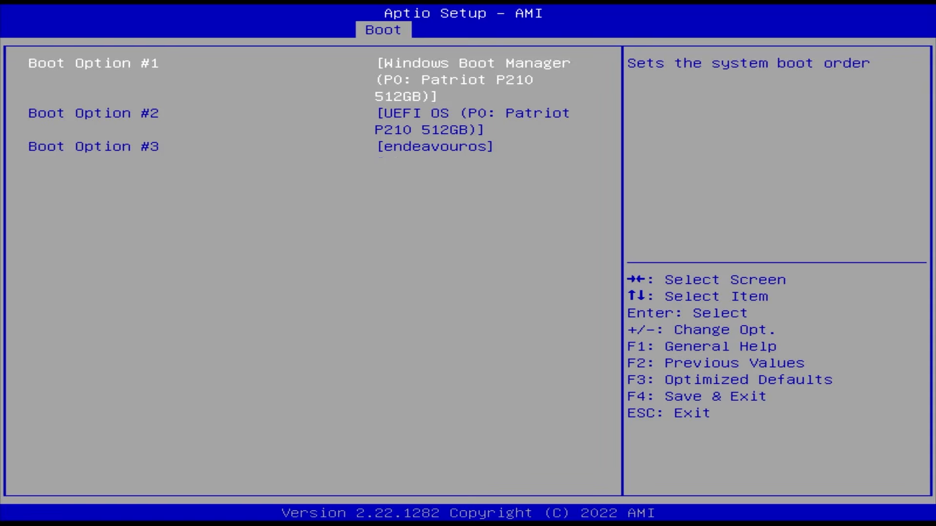
{"action": "key", "text": "Down"}
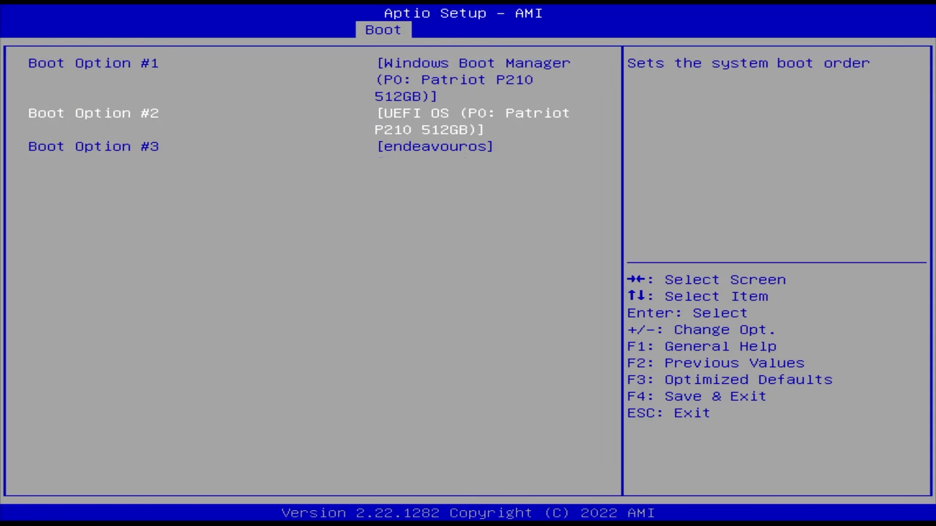
{"action": "key", "text": "Down"}
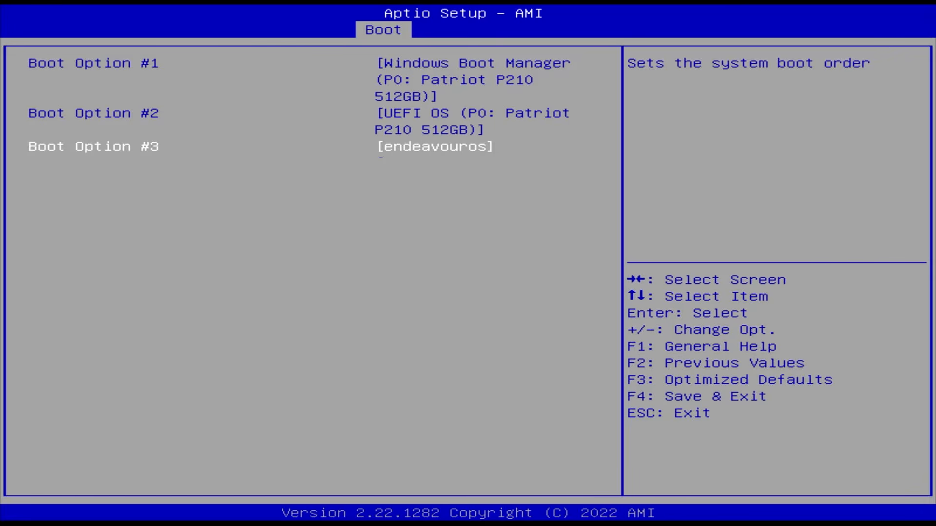
{"action": "key", "text": "Up"}
{"action": "key", "text": "Up"}
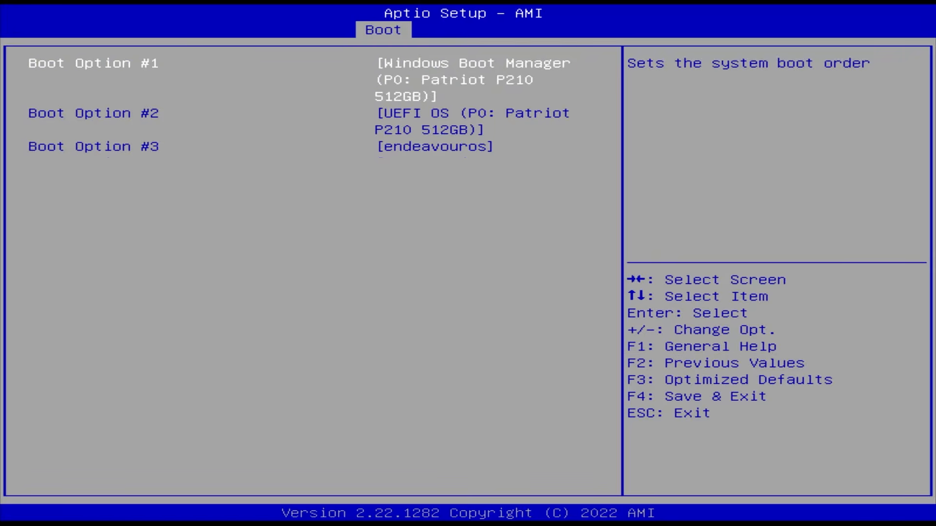
{"action": "key", "text": "plus"}
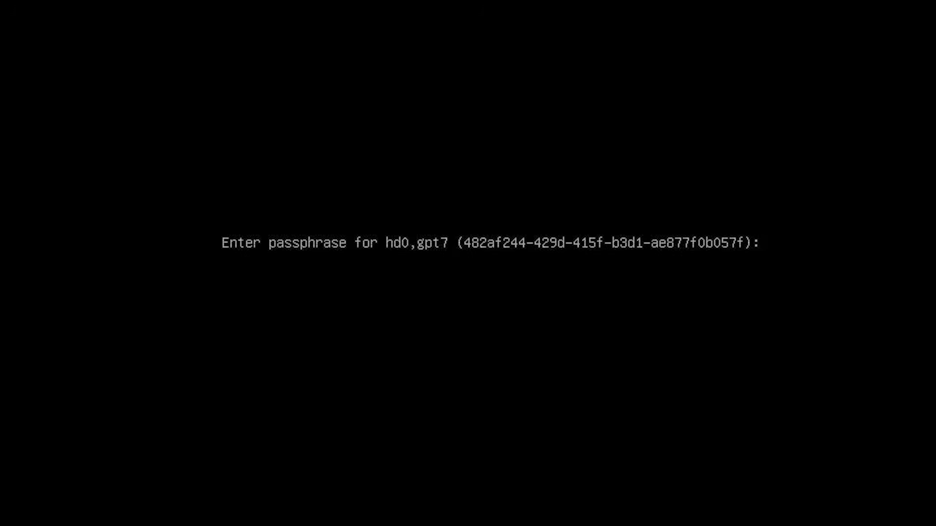
Unlock the encrypted disk with its passphrase and boot the EndeavourOS Linux entry from GRUB
{"action": "key", "text": "Return"}
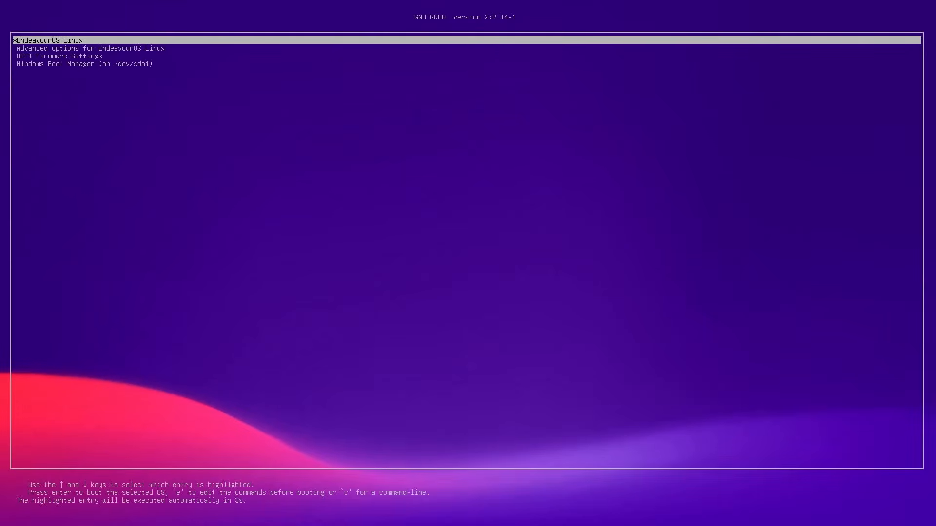
{"action": "key", "text": "Down"}
{"action": "key", "text": "Down"}
{"action": "key", "text": "Down"}
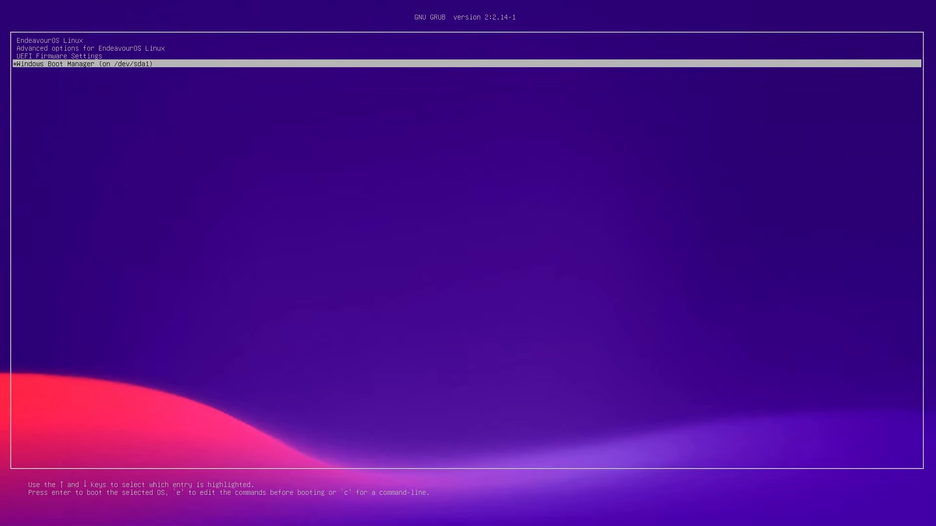
{"action": "key", "text": "Up"}
{"action": "key", "text": "Up"}
{"action": "key", "text": "Up"}
{"action": "key", "text": "Return"}
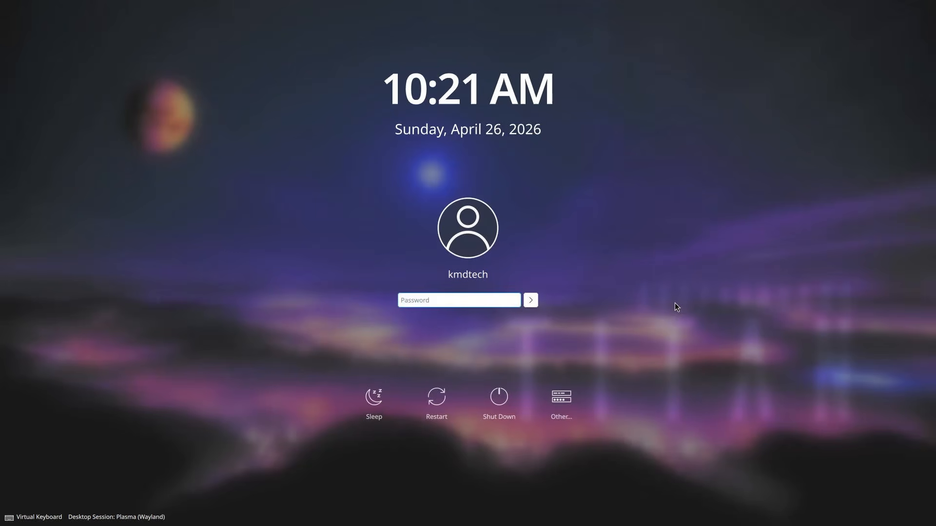
Log in to the Plasma session with the account password and close the Welcome window
{"action": "type", "text": "********"}
{"action": "key", "text": "Return"}
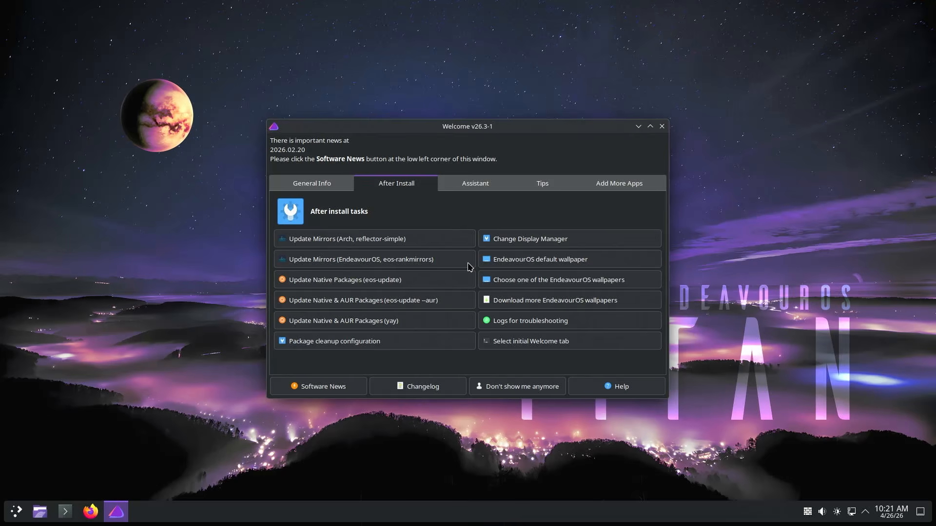
{"action": "left_click", "coordinate": [660, 128]}
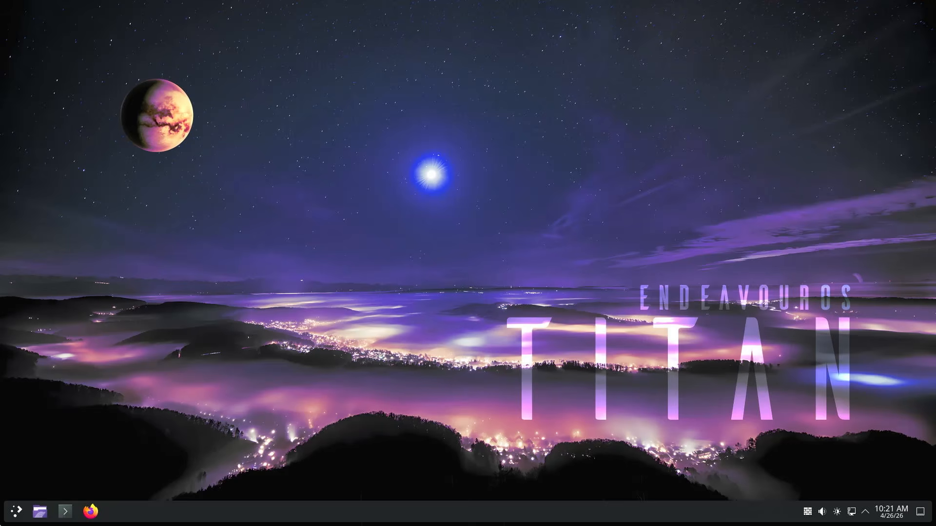
Find and start KDE Partition Manager, authenticate with the account password, and maximize its window
{"action": "left_click", "coordinate": [21, 516]}
{"action": "type", "text": "kd"}
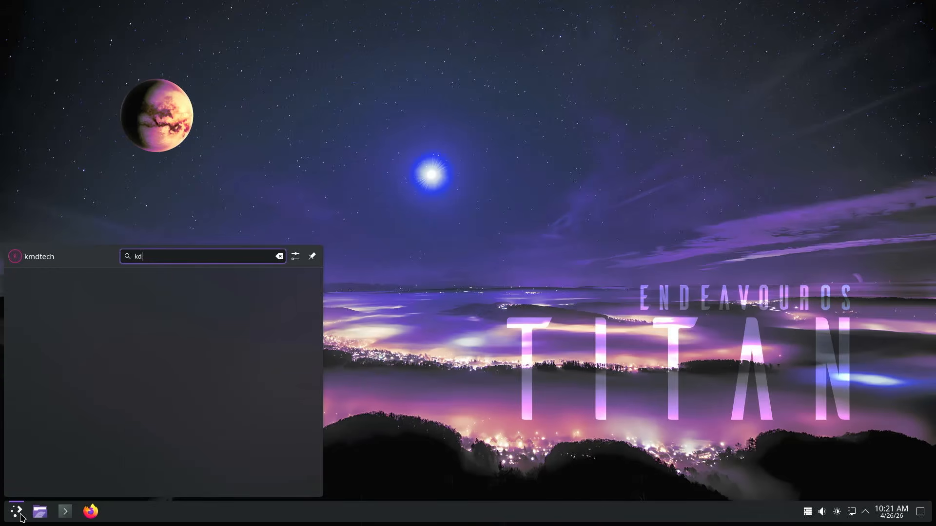
{"action": "type", "text": "e partition manager"}
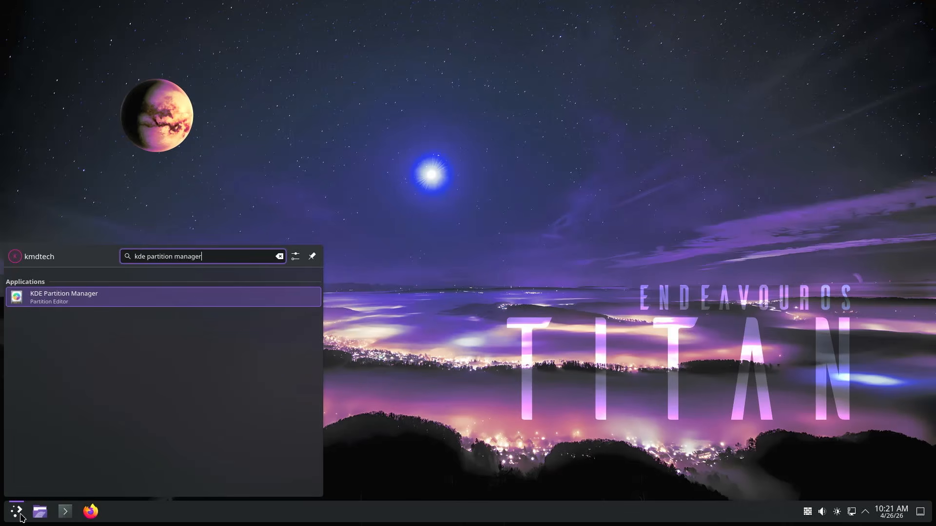
{"action": "key", "text": "Return"}
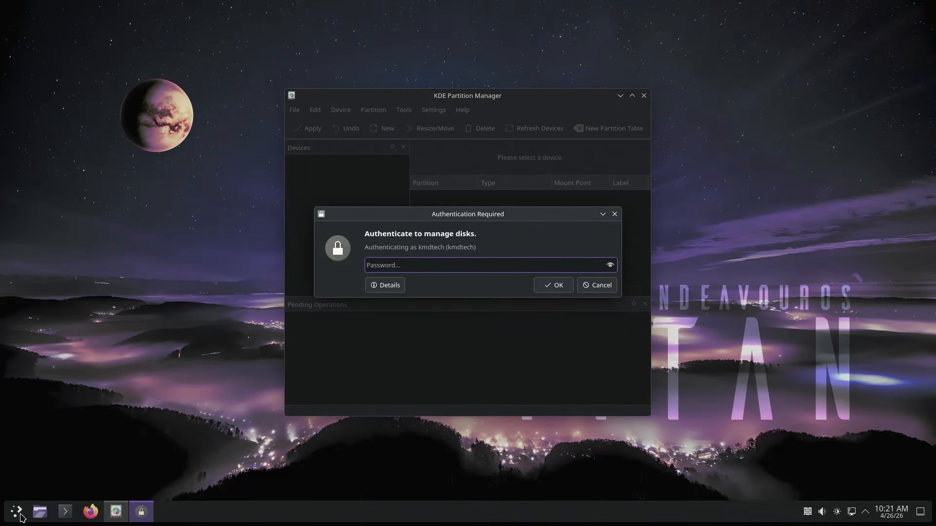
{"action": "type", "text": "*********"}
{"action": "key", "text": "Return"}
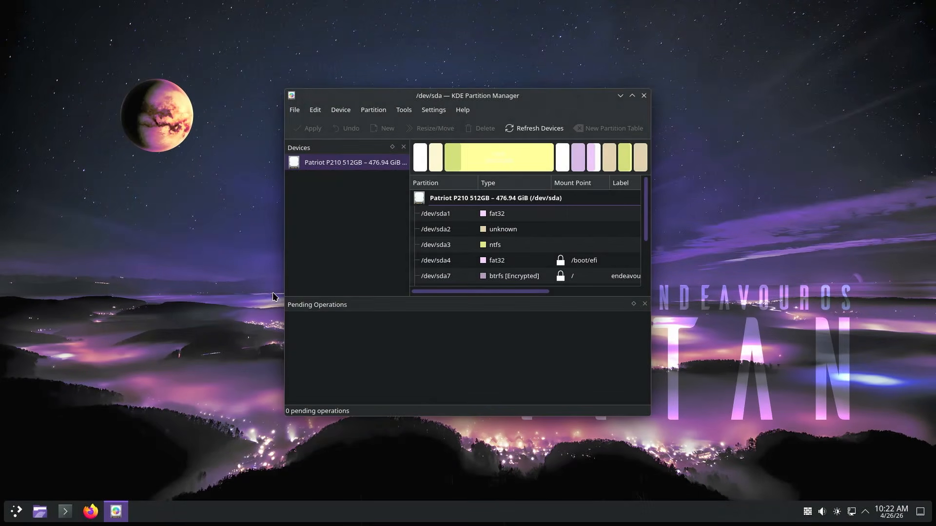
{"action": "double_click", "coordinate": [486, 98]}
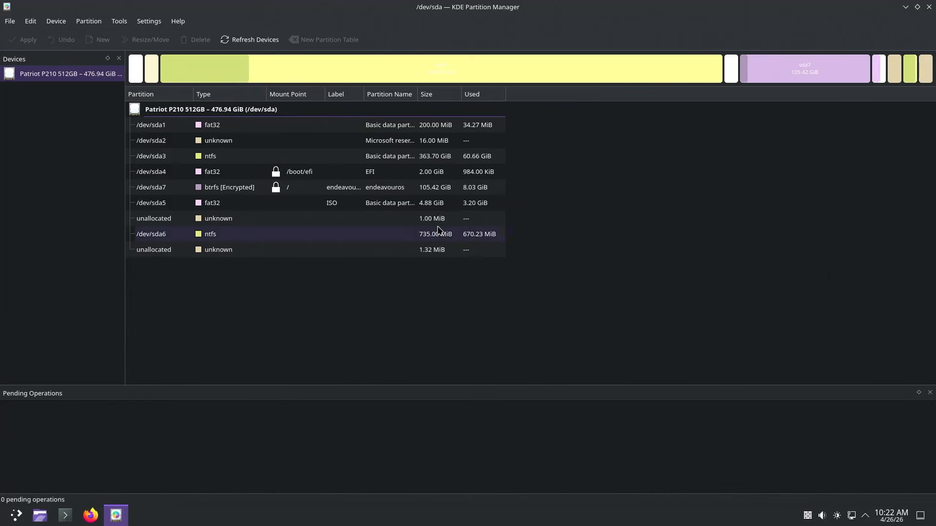
Delete the 4.88 GiB FAT32 partition sda5 labelled ISO and apply the pending operation to the disk
{"action": "left_click", "coordinate": [379, 175]}
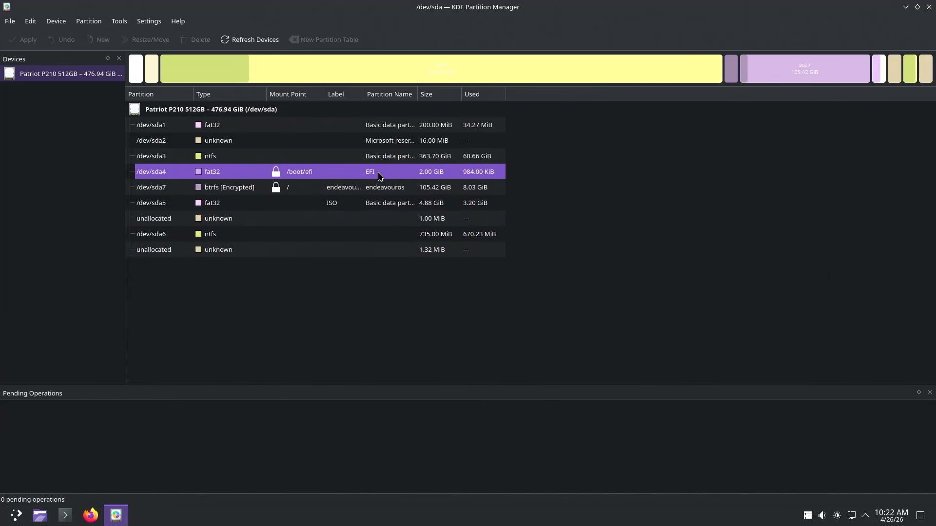
{"action": "left_click", "coordinate": [381, 192]}
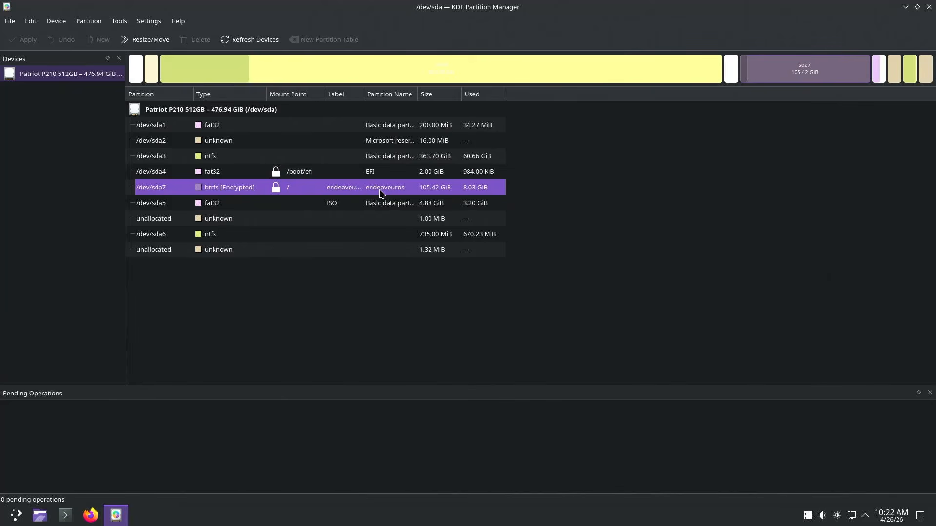
{"action": "left_click", "coordinate": [379, 207]}
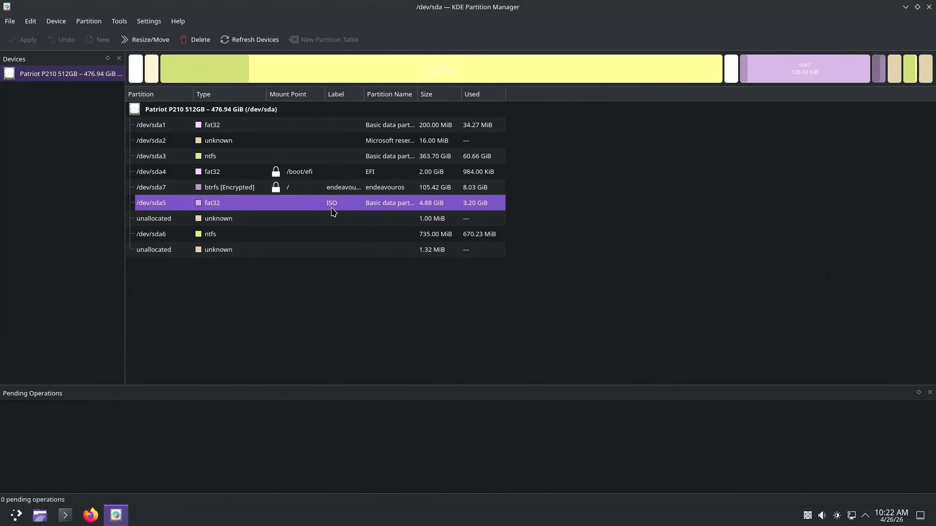
{"action": "right_click", "coordinate": [349, 202]}
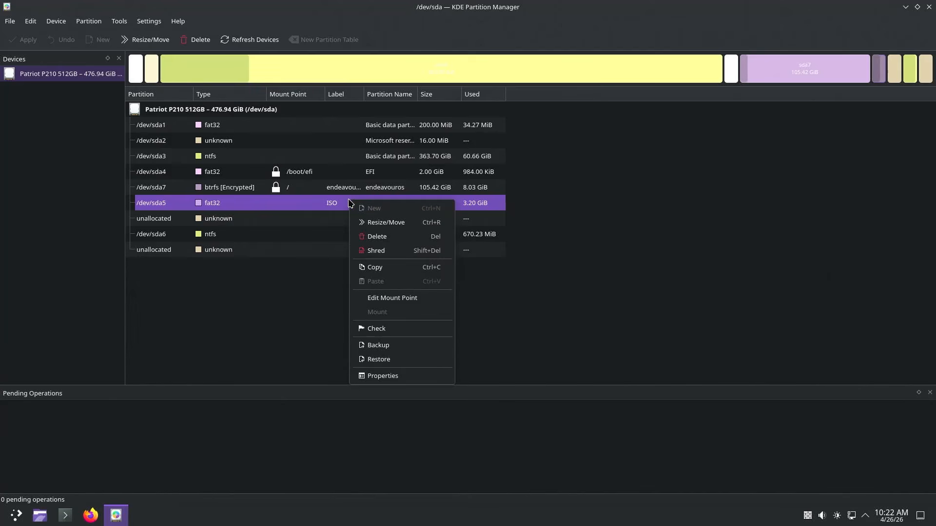
{"action": "left_click", "coordinate": [374, 236]}
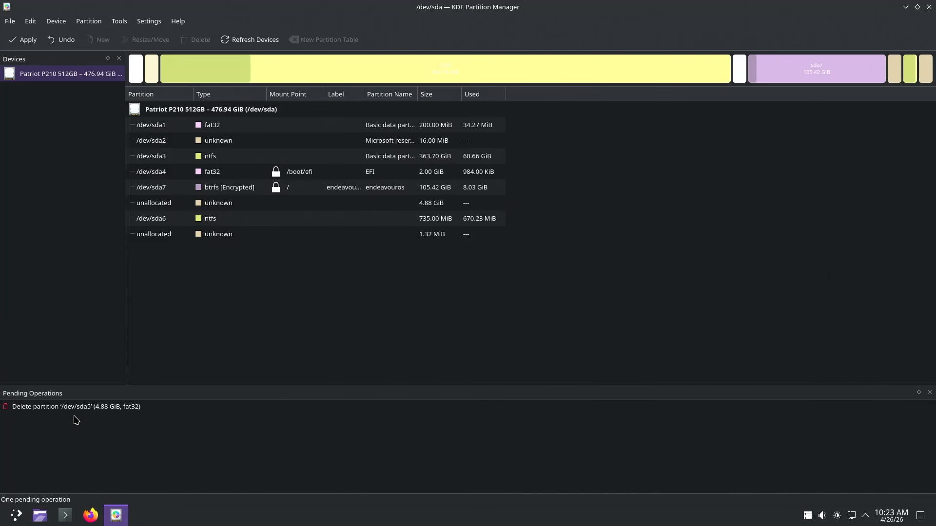
{"action": "left_click", "coordinate": [22, 40]}
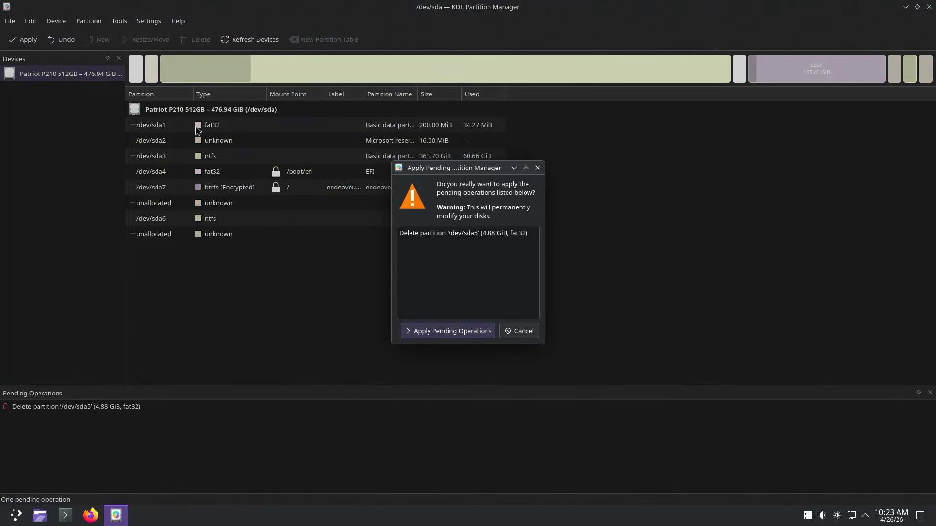
{"action": "left_click", "coordinate": [432, 327]}
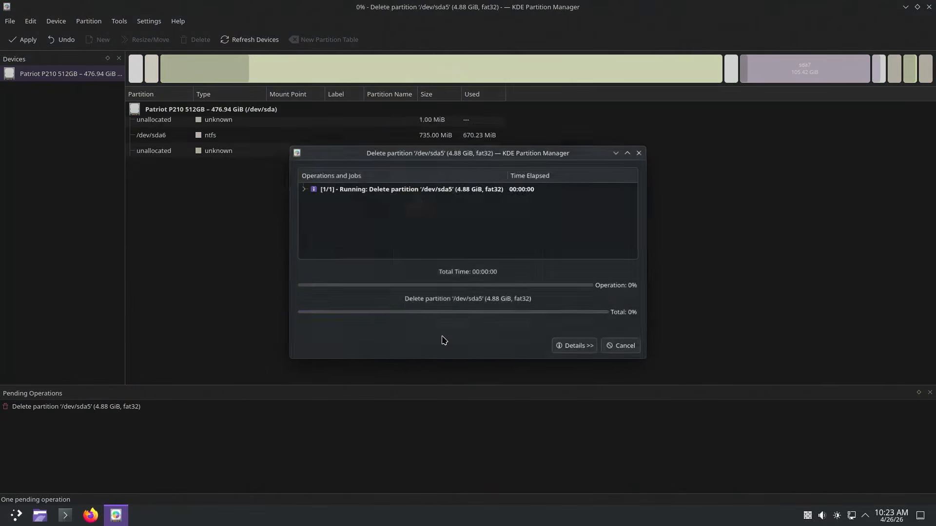
{"action": "left_click", "coordinate": [634, 350]}
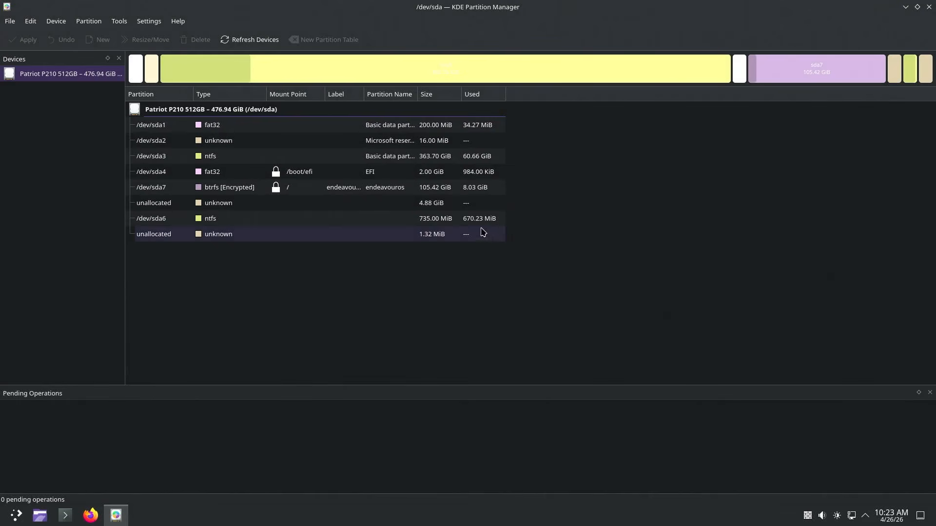
Grow the encrypted btrfs partition sda7 to 112,953 MiB over the adjacent unallocated space, apply the change, and close the partition manager
{"action": "left_click", "coordinate": [442, 210]}
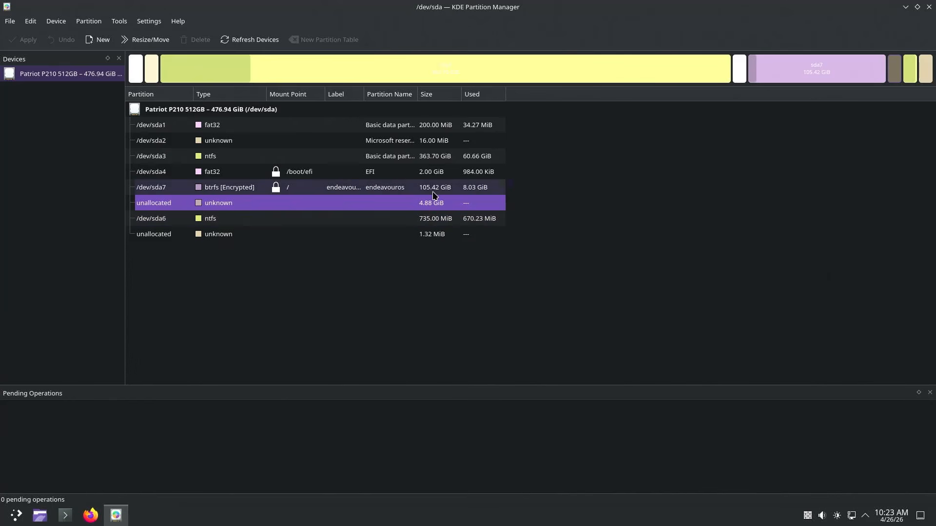
{"action": "left_click", "coordinate": [444, 192]}
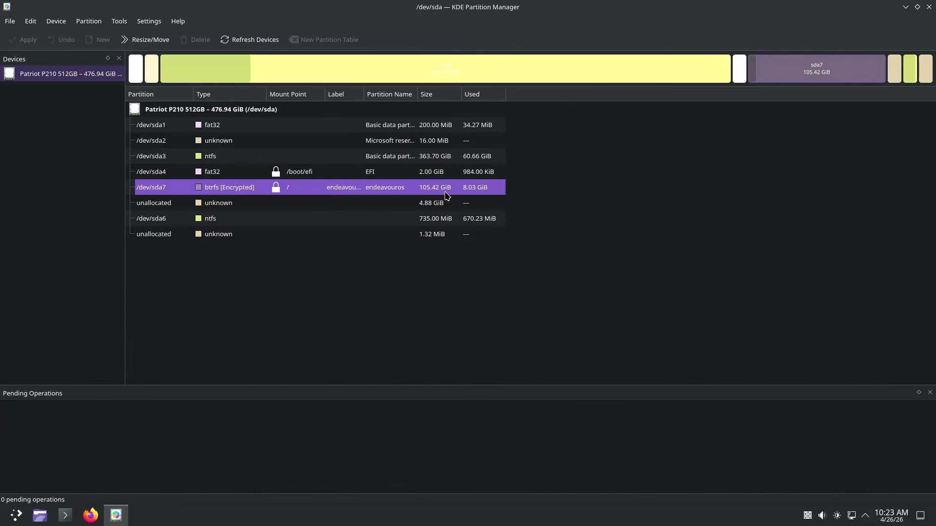
{"action": "right_click", "coordinate": [447, 196]}
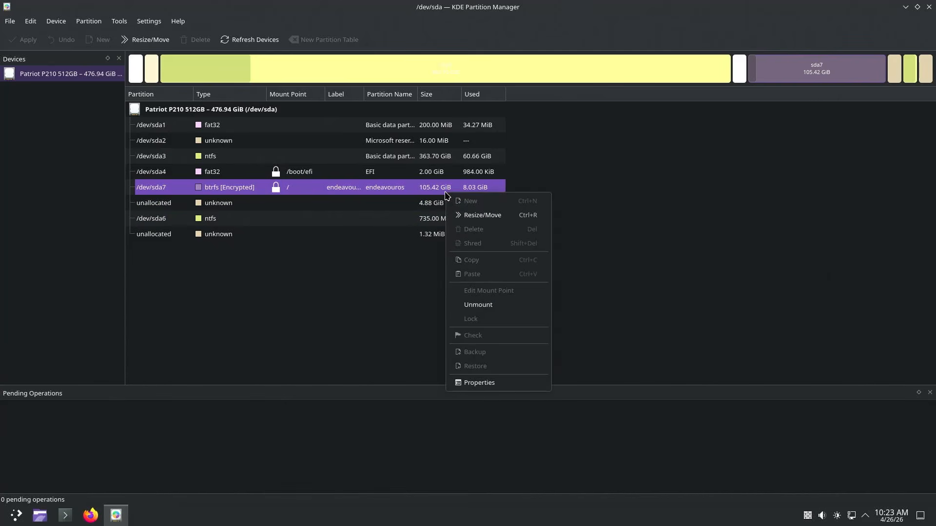
{"action": "left_click", "coordinate": [471, 215]}
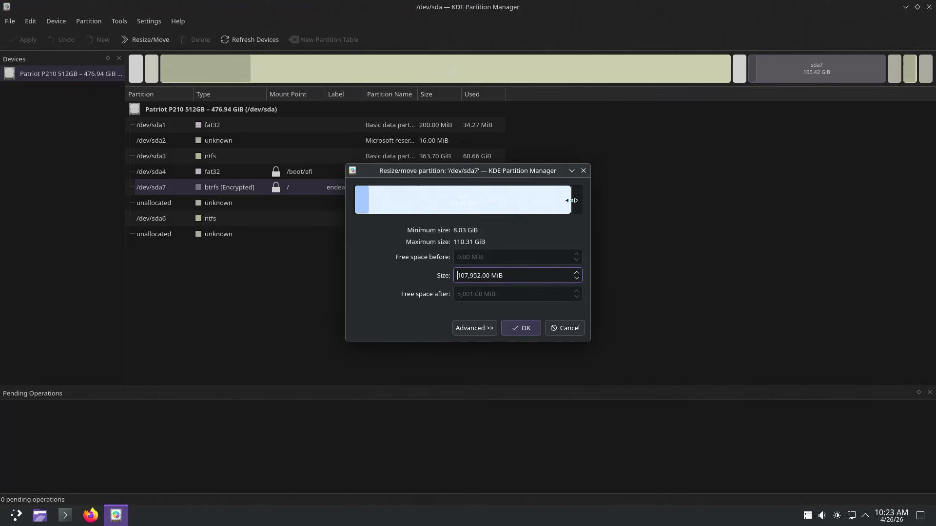
{"action": "left_click_drag", "start_coordinate": [571, 200], "coordinate": [601, 202]}
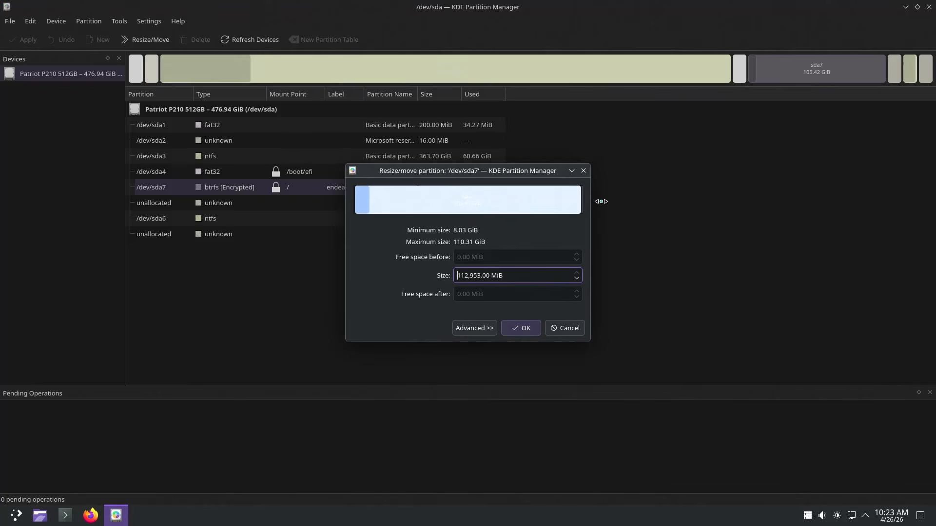
{"action": "left_click", "coordinate": [519, 328]}
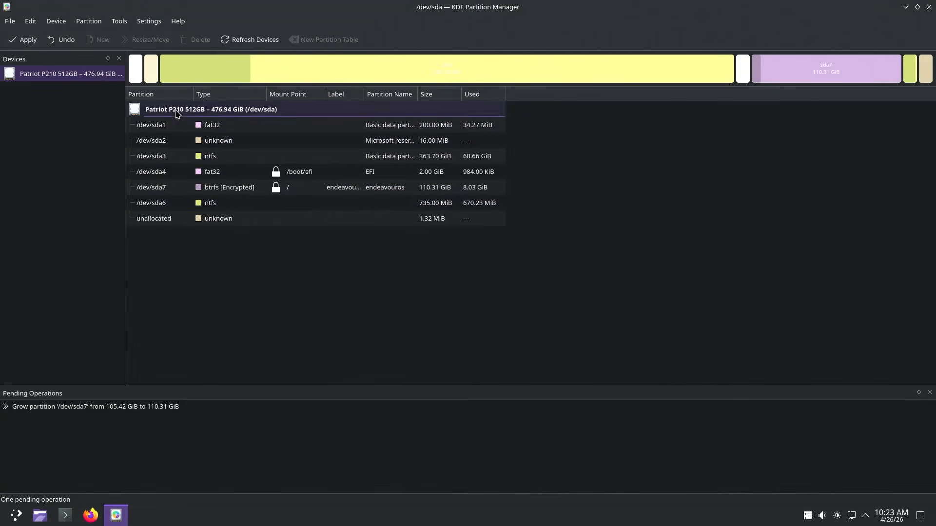
{"action": "left_click", "coordinate": [24, 40]}
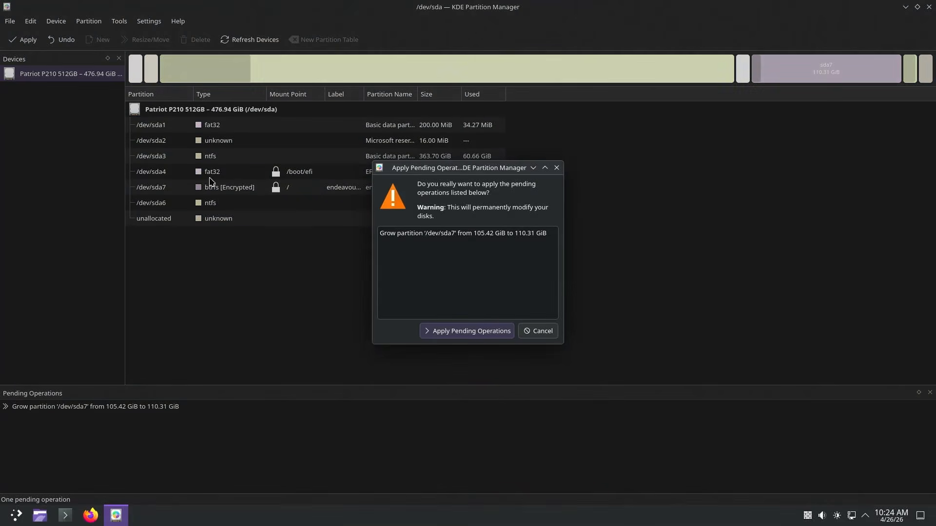
{"action": "left_click", "coordinate": [446, 334]}
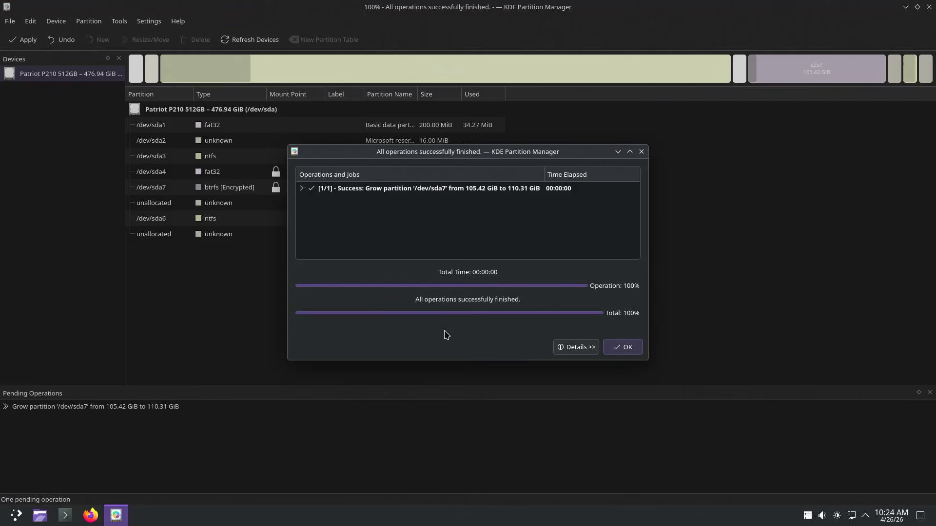
{"action": "left_click", "coordinate": [624, 348]}
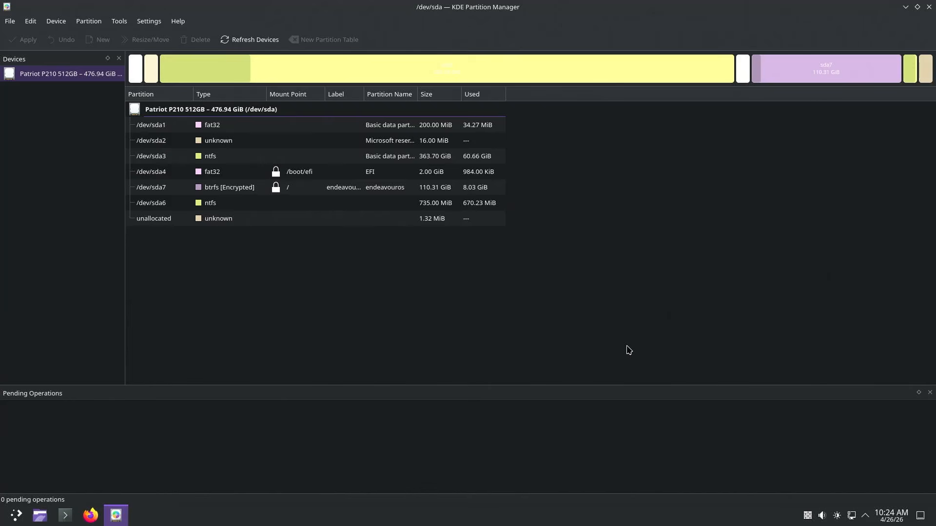
{"action": "left_click", "coordinate": [928, 7]}
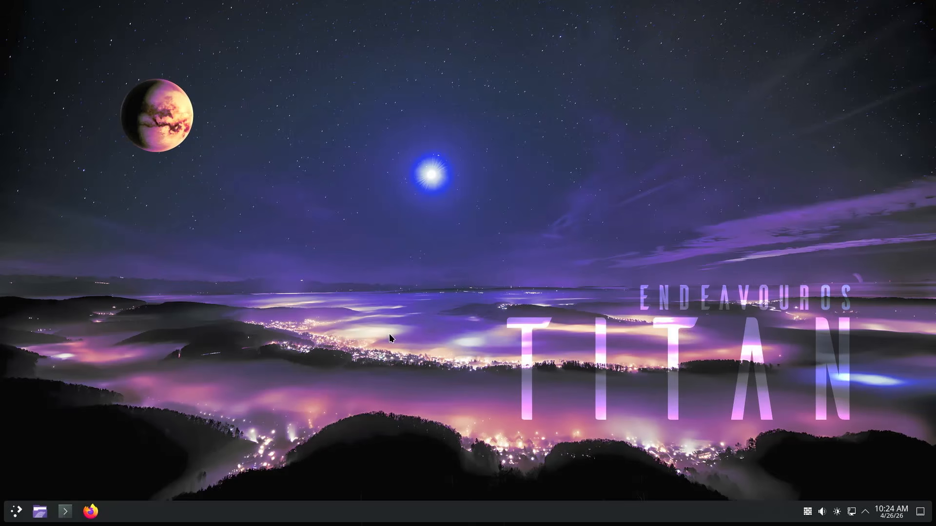
Restart the computer and boot Windows Boot Manager (on /dev/sda1) from GRUB
{"action": "left_click", "coordinate": [17, 512]}
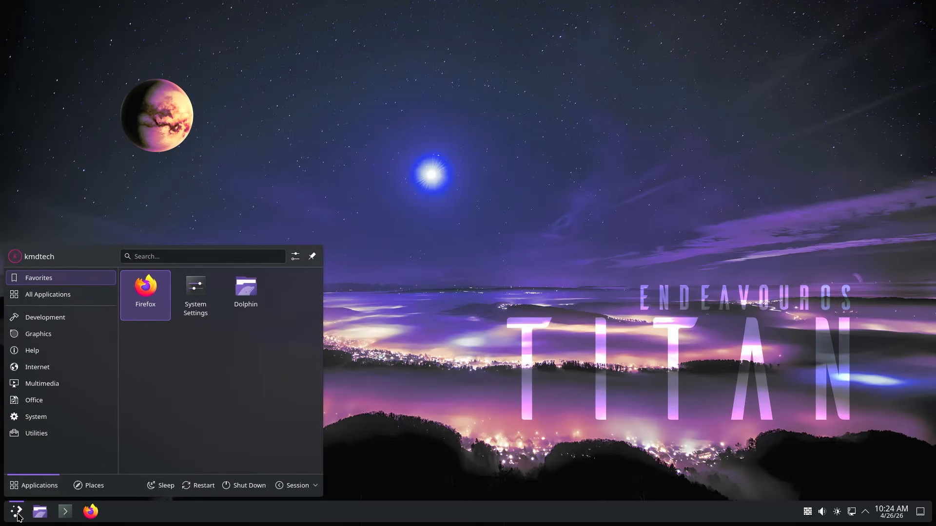
{"action": "left_click", "coordinate": [191, 485]}
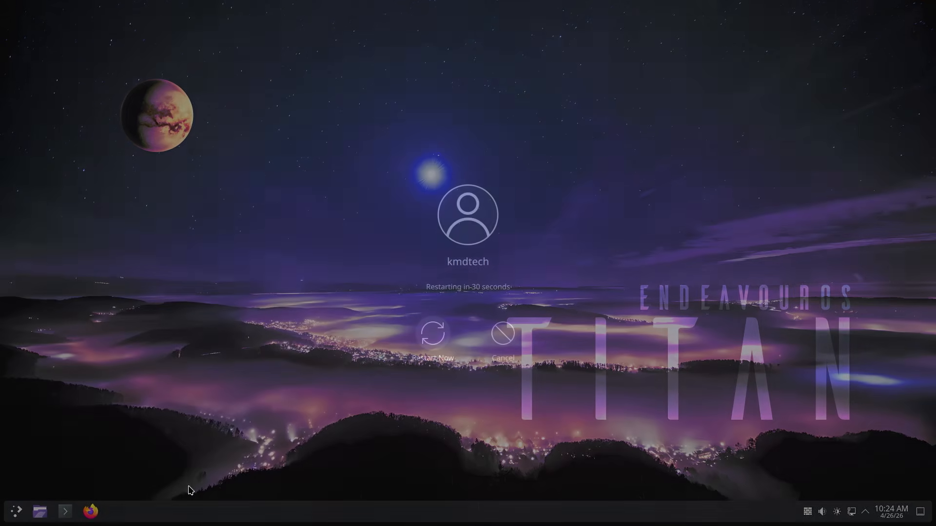
{"action": "left_click", "coordinate": [432, 341]}
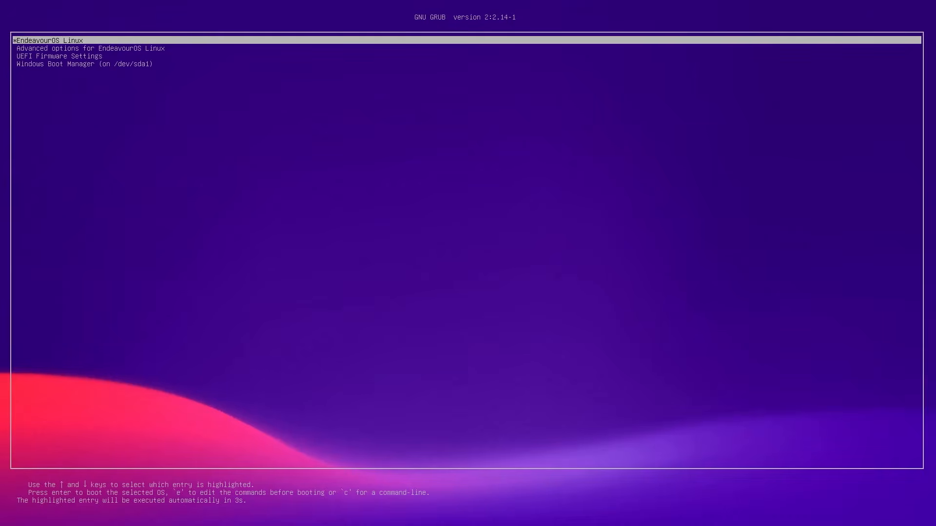
{"action": "key", "text": "Down"}
{"action": "key", "text": "Down"}
{"action": "key", "text": "Down"}
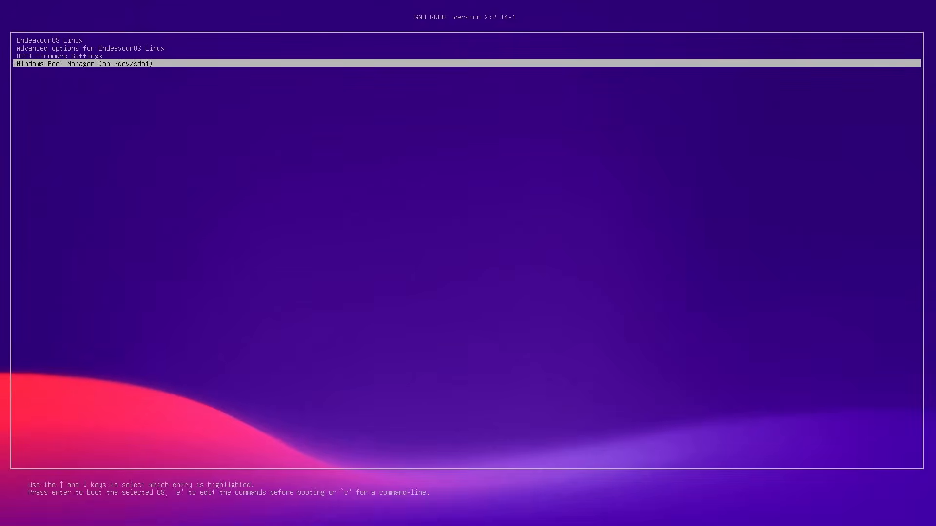
{"action": "key", "text": "Return"}
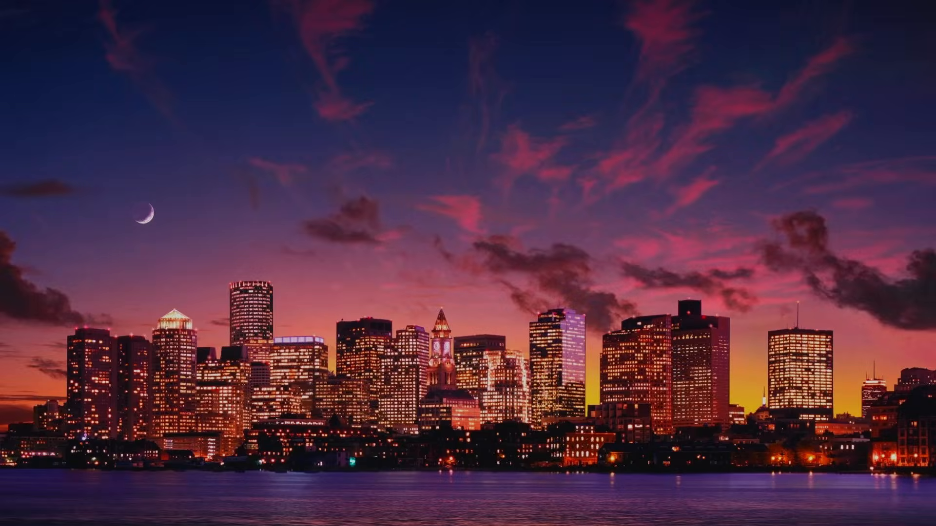